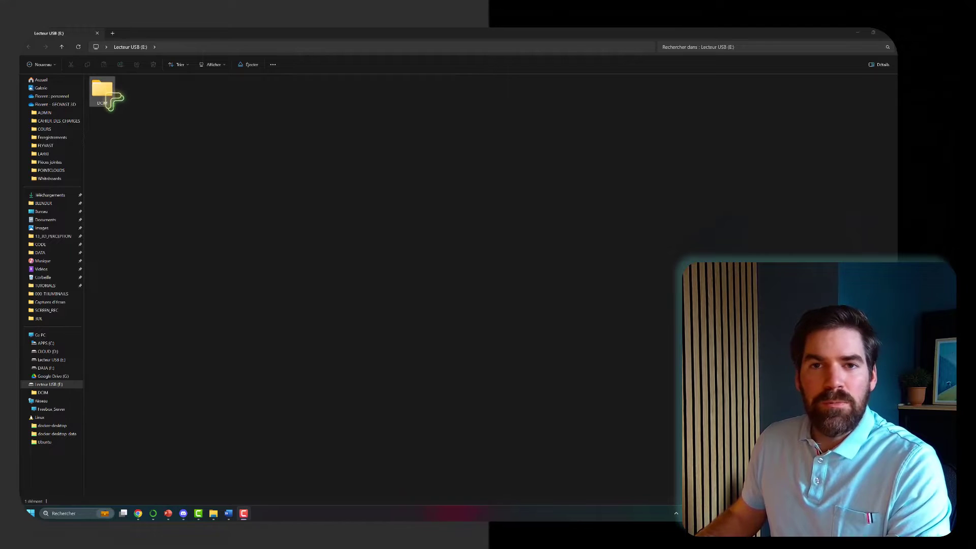
Open DCIM > 100_FUJI on the camera card and select the DSCF52xx JPG photos.
double_click(104, 93)
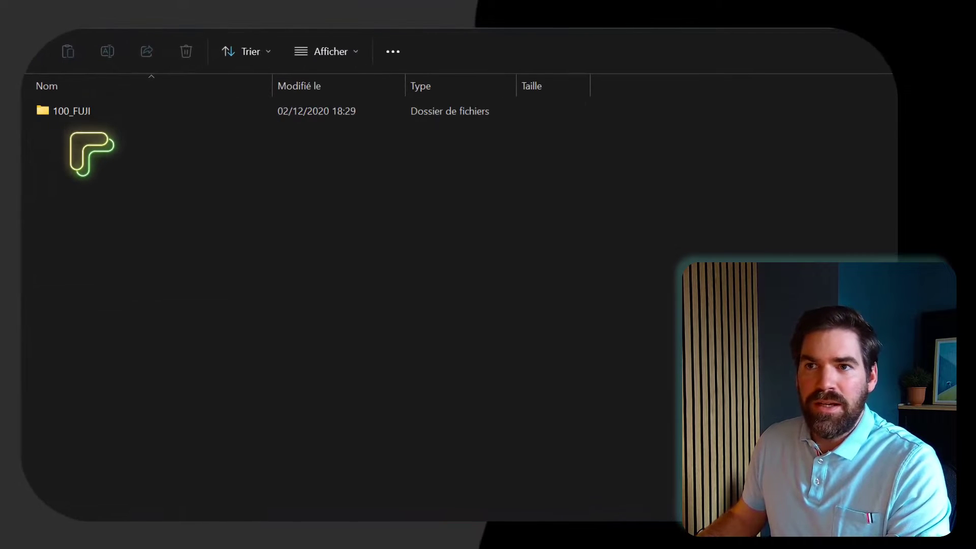
double_click(67, 111)
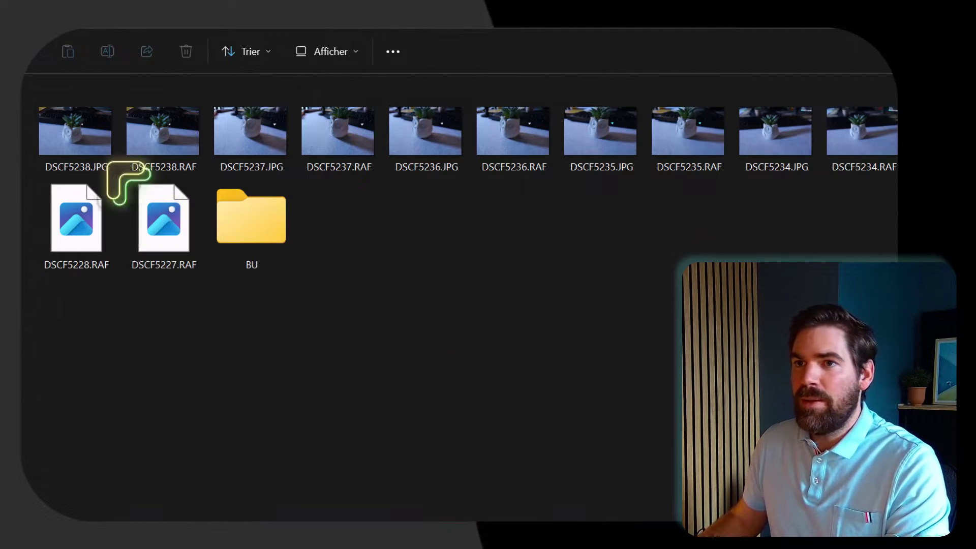
mouse_move(186, 168)
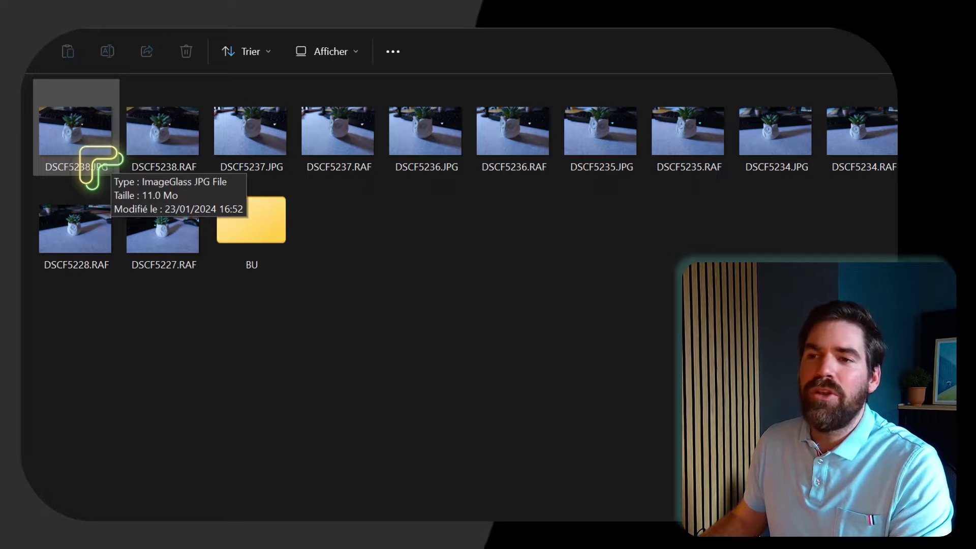
left_click(97, 155)
left_click(264, 152, "ctrl")
left_click(460, 157, "ctrl")
left_click(593, 158, "ctrl")
left_click(777, 159, "ctrl")
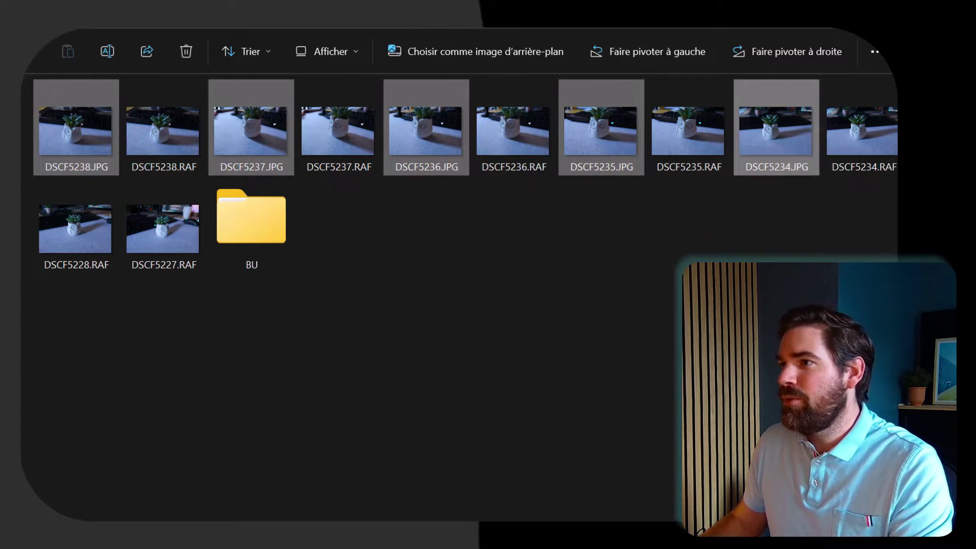
left_click(788, 117, "ctrl")
left_click(829, 101, "ctrl")
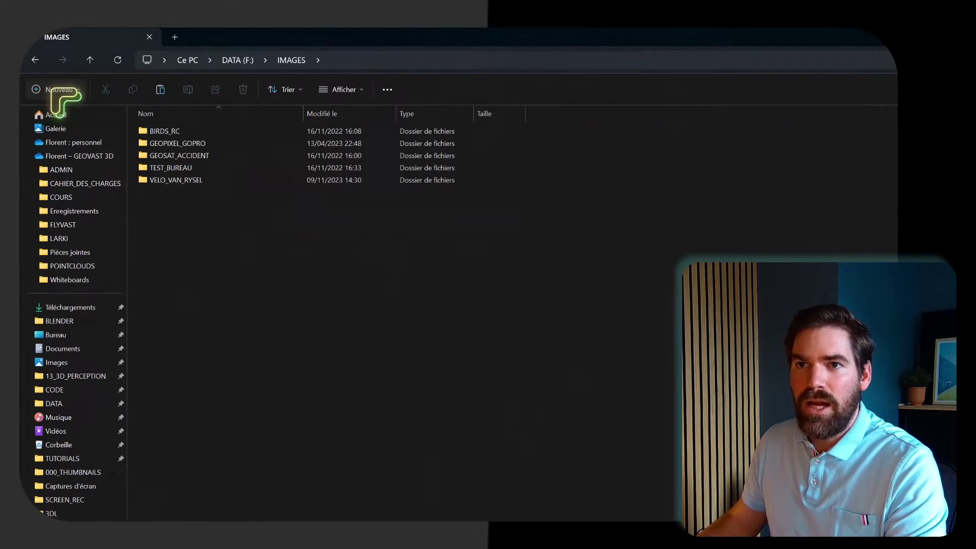
Create a folder named OWL in F:\IMAGES and paste the photos into it.
left_click(50, 91)
left_click(55, 113)
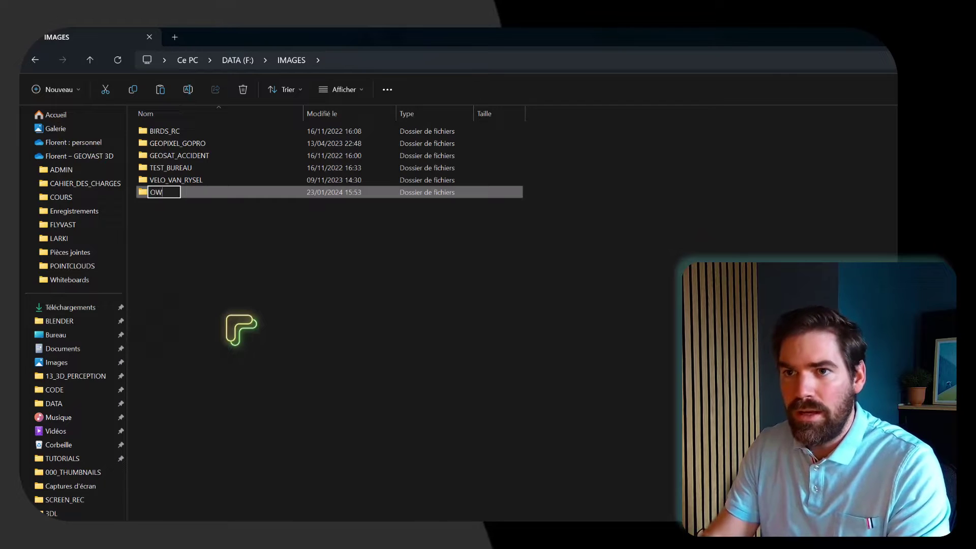
key("Return")
key("Return")
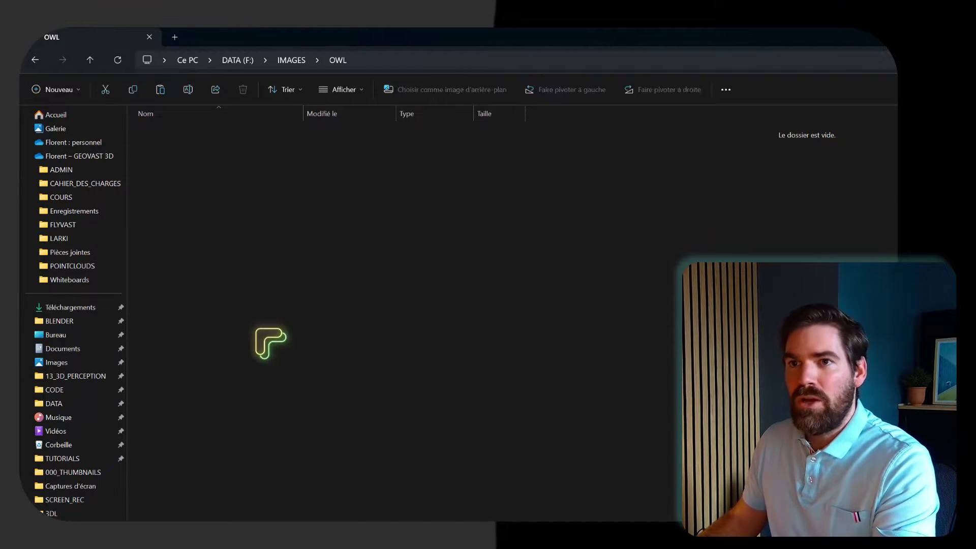
key("ctrl+v")
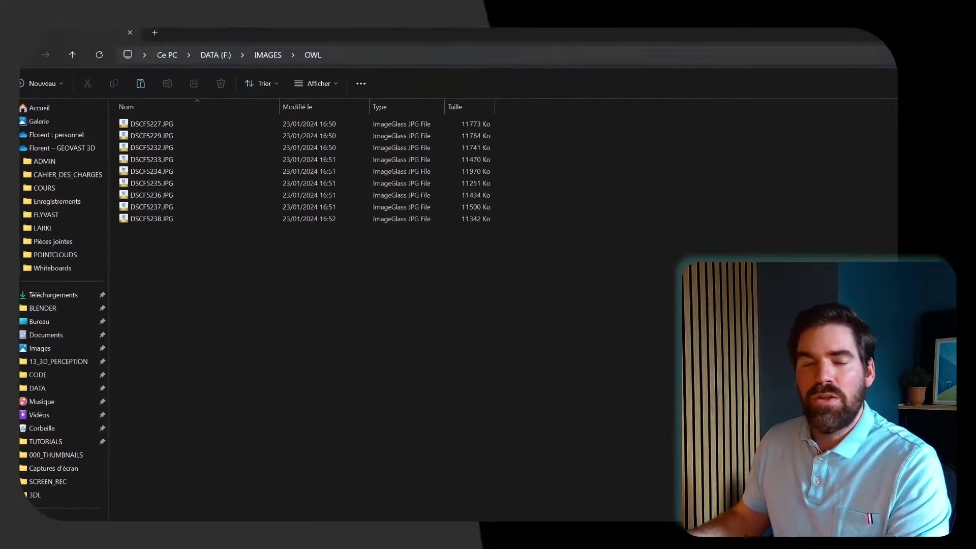
Search Google for 'meshroom' and open the AliceVision website.
key("alt+Tab")
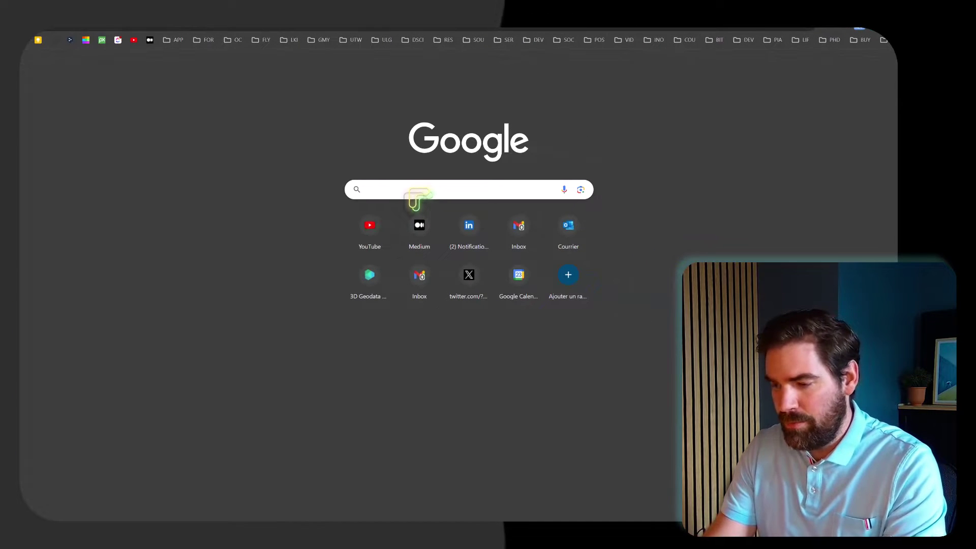
type("meshroom")
key("Return")
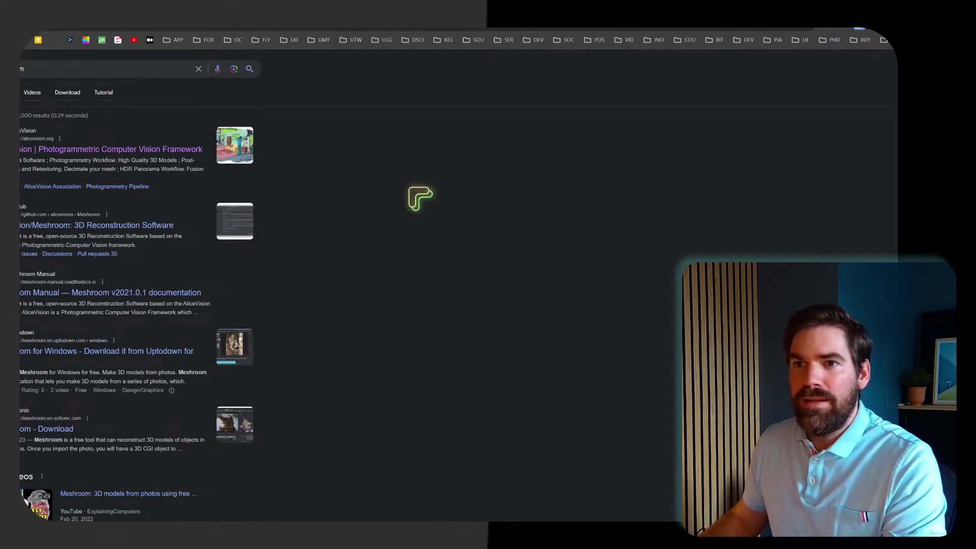
left_click(26, 151)
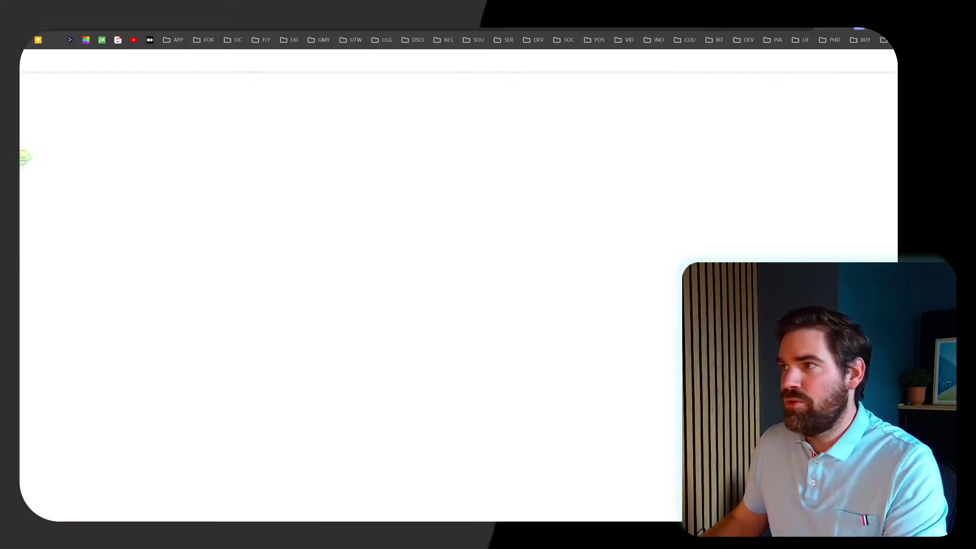
Download Meshroom 2023.3.0 64-bit for Windows and save it to Downloads.
scroll(647, 203, "down", 5)
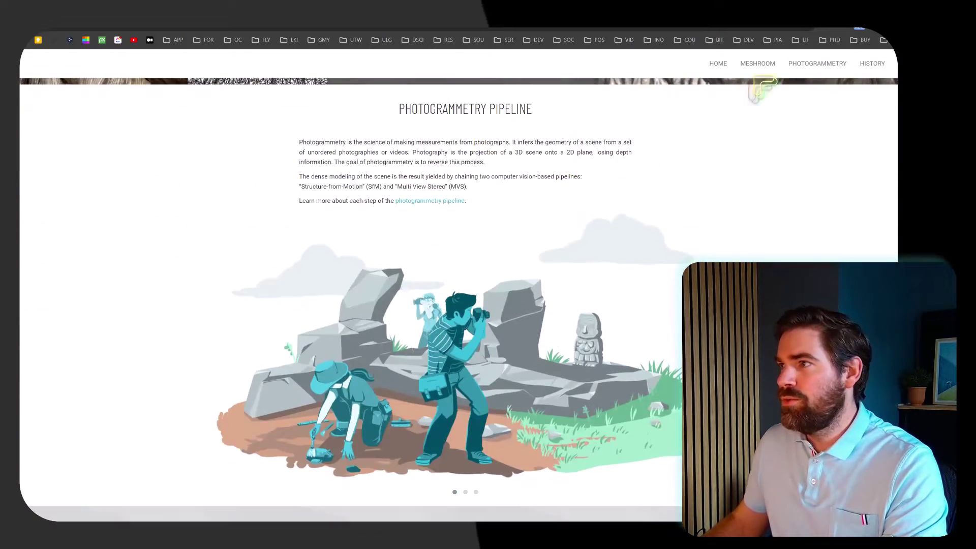
left_click(757, 63)
scroll(375, 417, "down", 4)
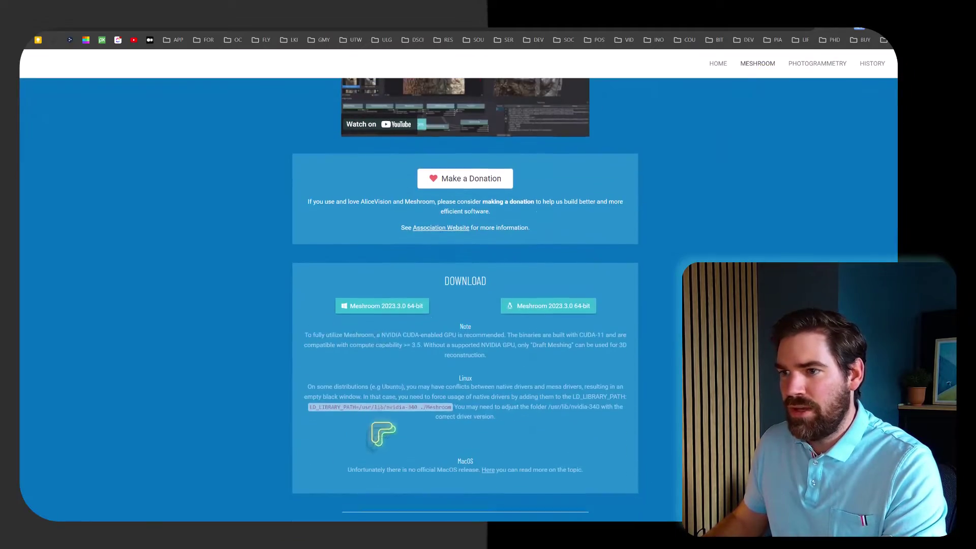
left_click(384, 309)
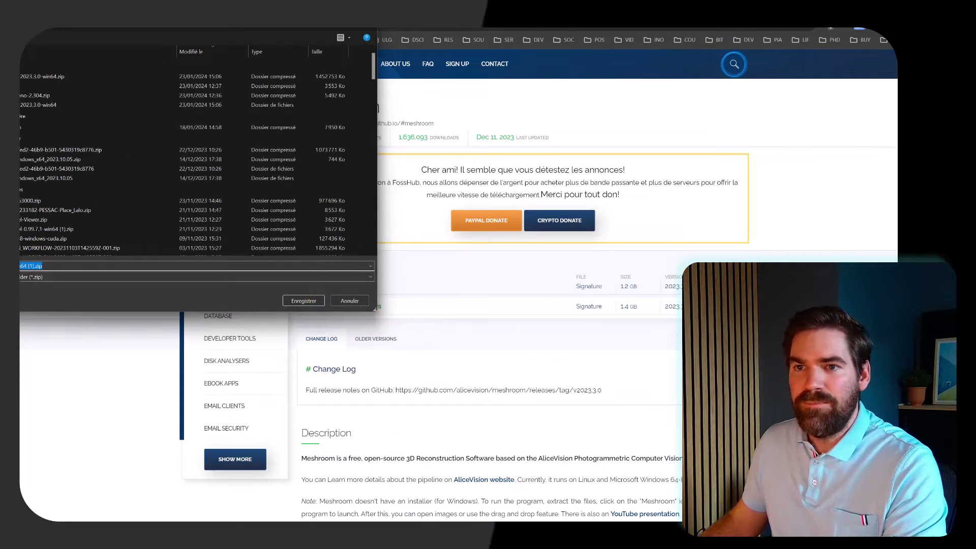
left_click(304, 302)
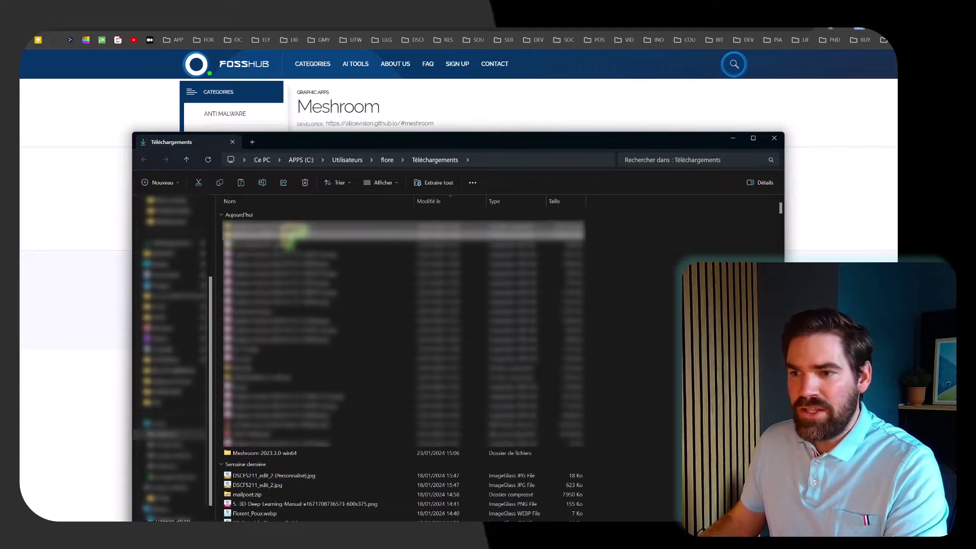
Open Meshroom-2023.3.0-win64 > Meshroom-2023.3.0 and launch Meshroom.exe.
double_click(266, 453)
double_click(257, 226)
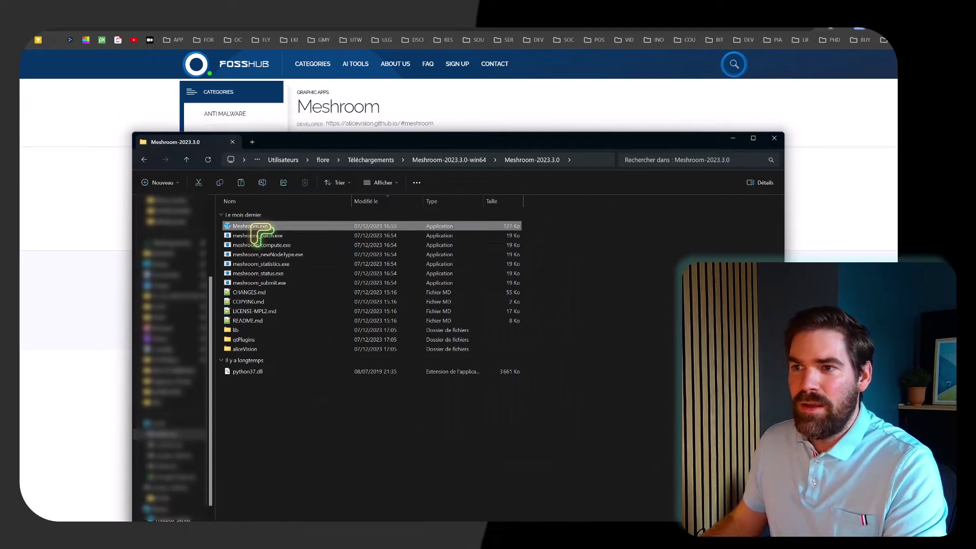
double_click(253, 227)
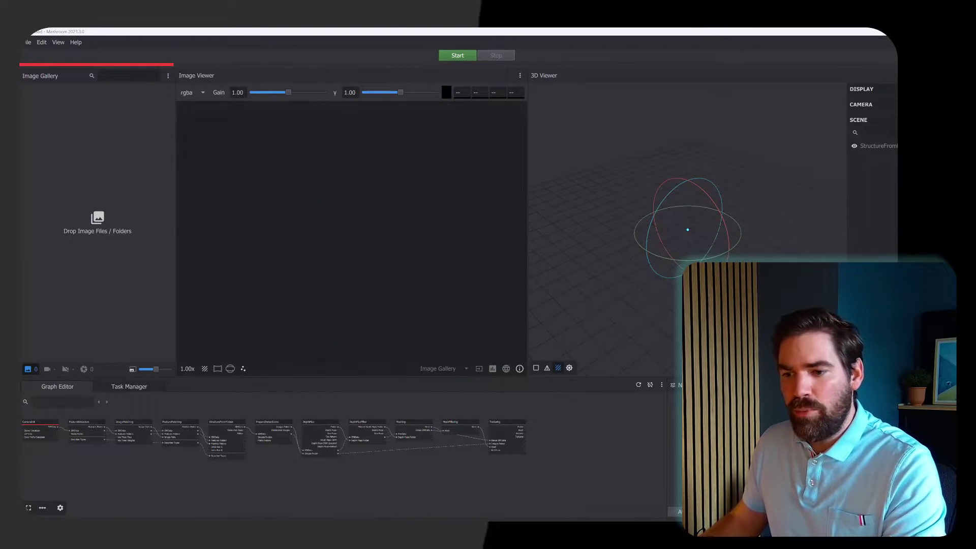
Drag all nine JPGs from the OWL folder into Meshroom's Image Gallery, then close the folder window.
mouse_move(224, 529)
left_click(275, 512)
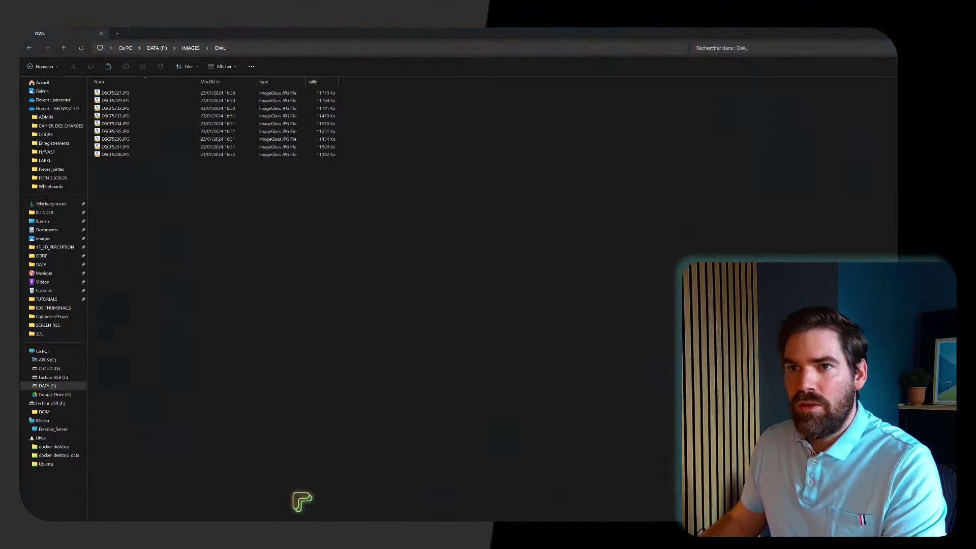
double_click(368, 35)
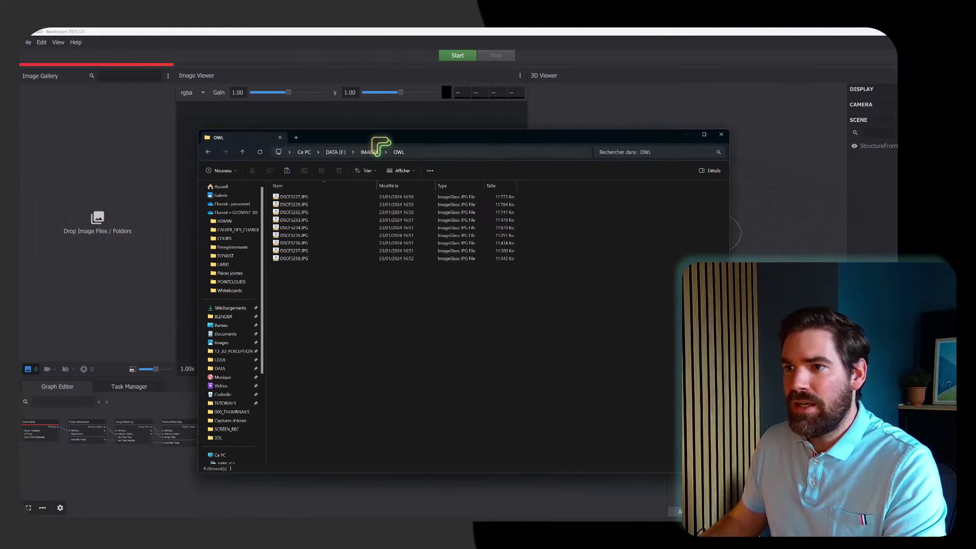
left_click_drag(377, 142, 449, 144)
left_click_drag(400, 294, 367, 199)
left_click_drag(173, 205, 137, 192)
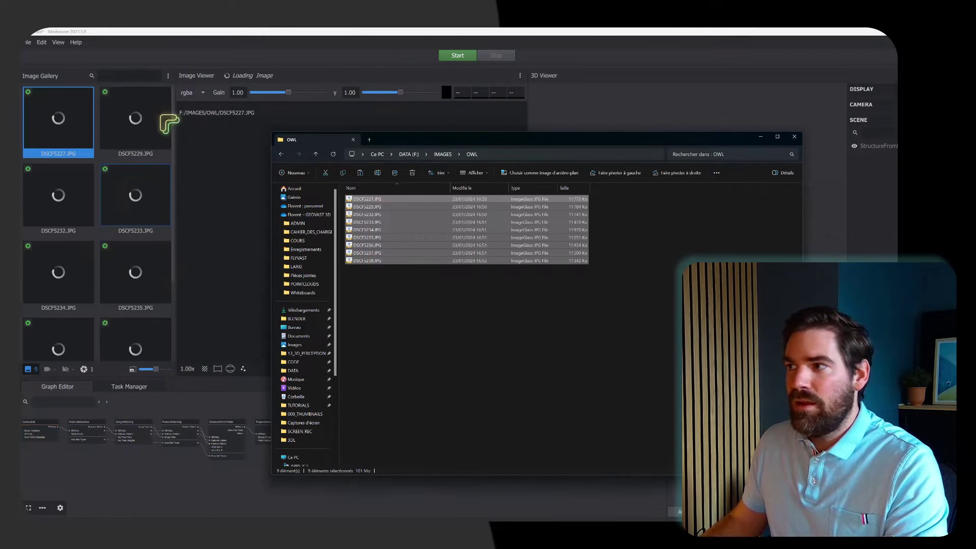
left_click(795, 137)
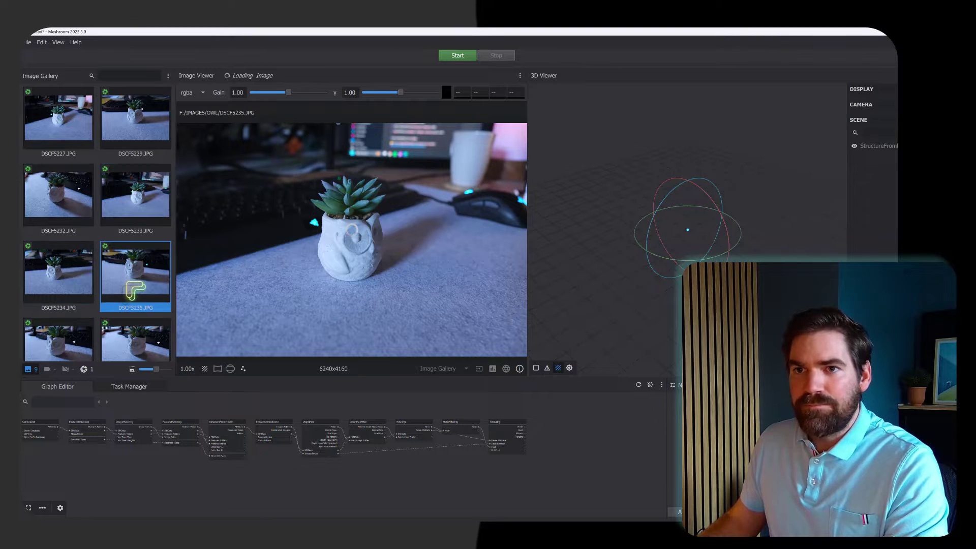
Review DSCF5227.JPG's EXIF metadata and intrinsics, then inspect the CameraInit and ImageMatching nodes.
left_click(81, 131)
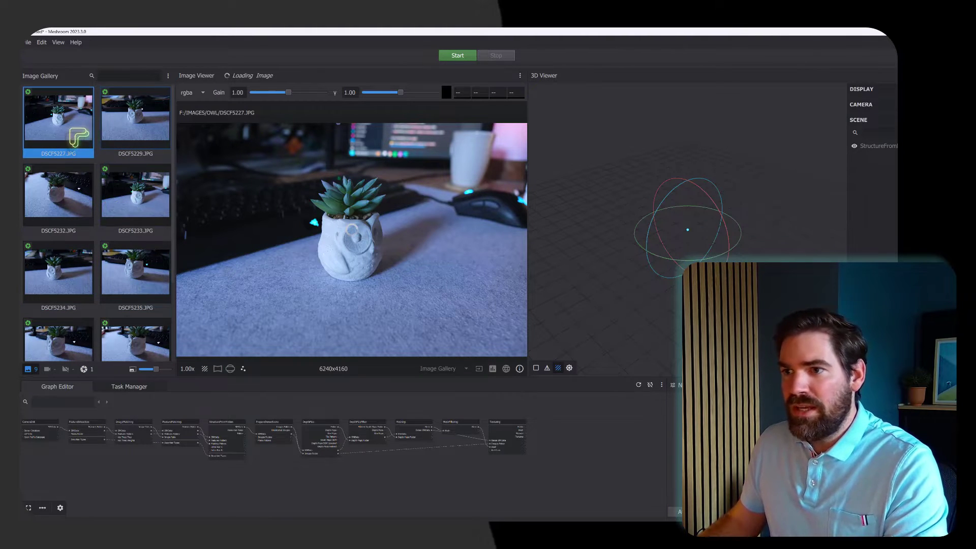
left_click(518, 368)
scroll(455, 208, "down", 5)
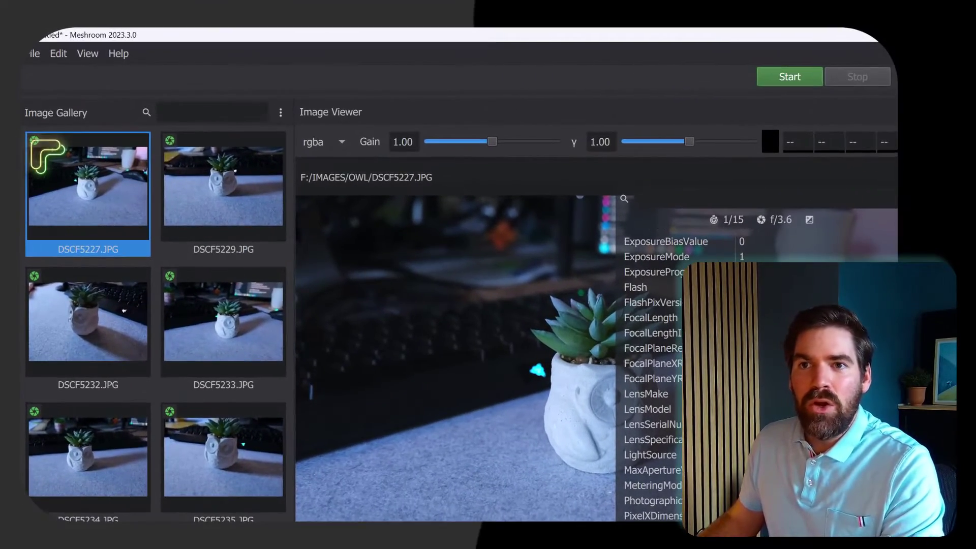
mouse_move(32, 126)
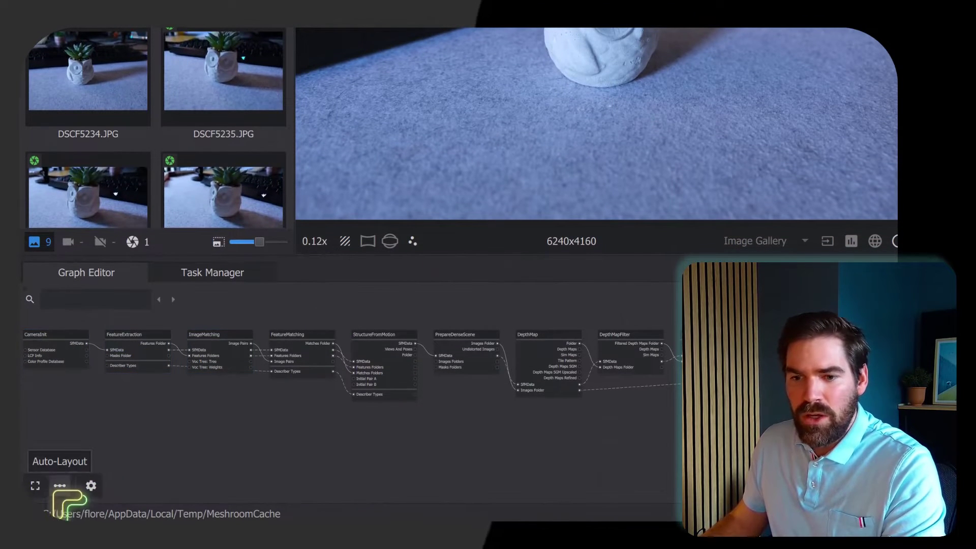
left_click(56, 340)
left_click(233, 351)
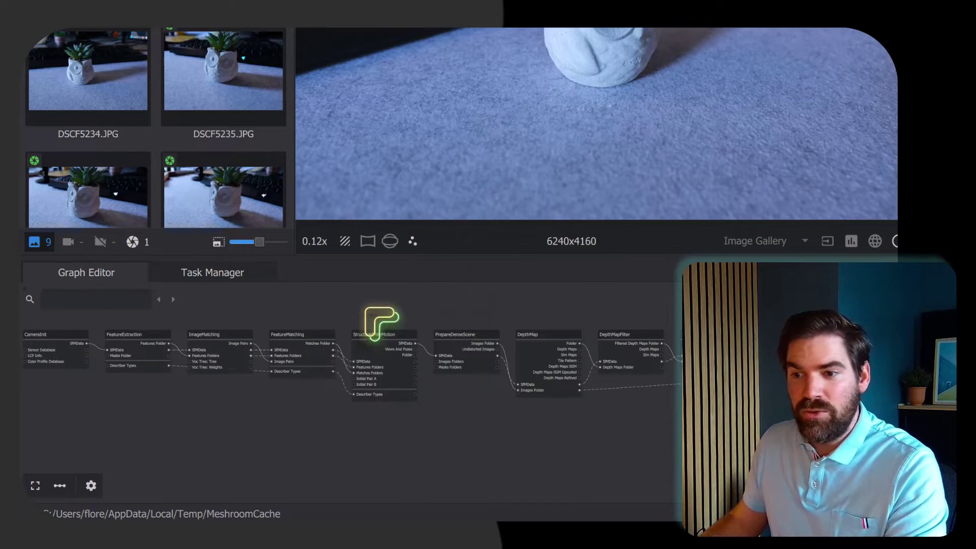
Compute the pipeline up to StructureFromMotion without saving the project.
right_click(371, 337)
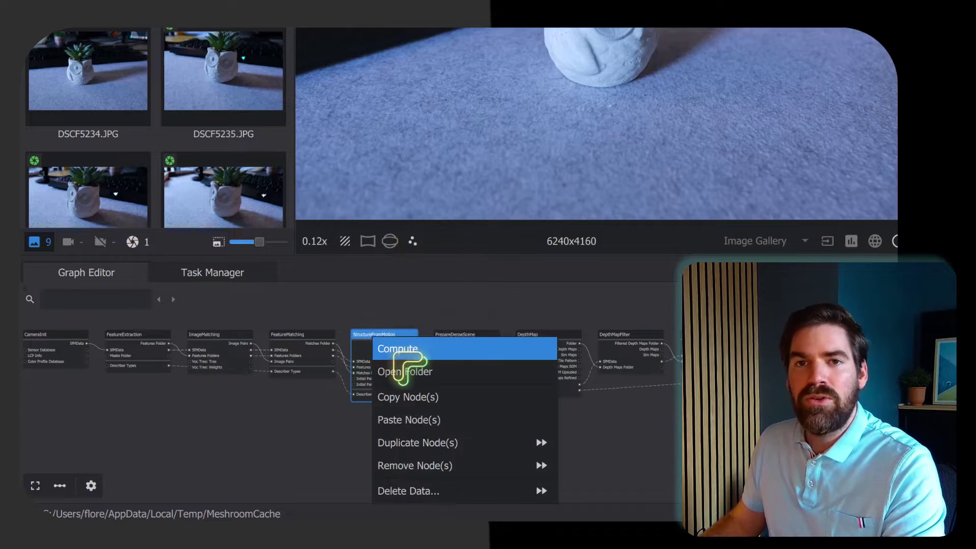
left_click(394, 348)
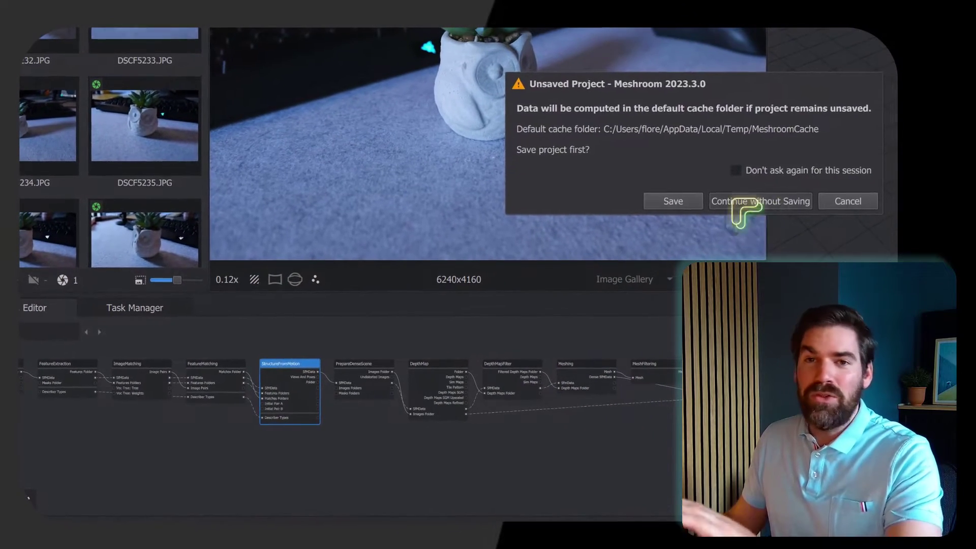
left_click(819, 170)
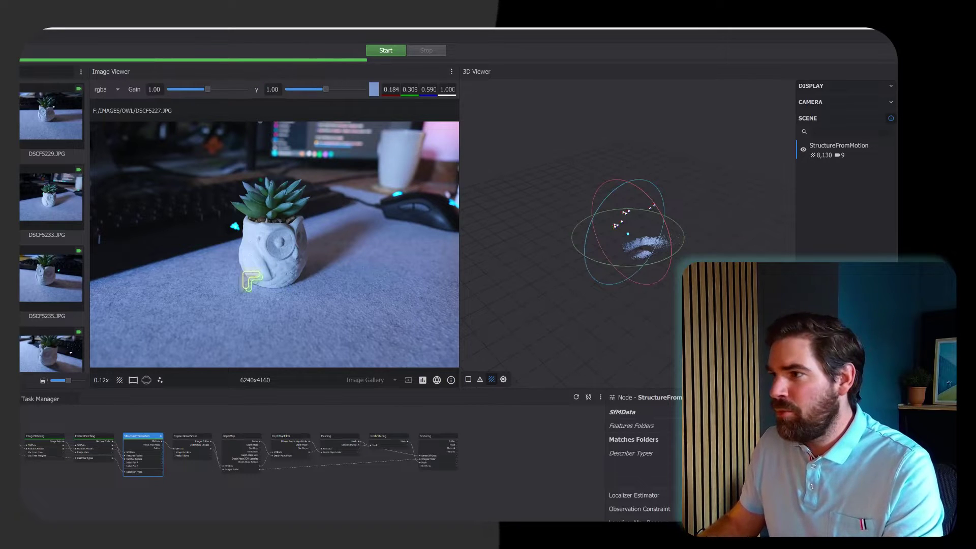
Orbit the 3D Viewer around the sparse cloud of 8,130 points and 9 cameras.
scroll(663, 243, "up", 3)
left_click_drag(661, 241, 553, 222)
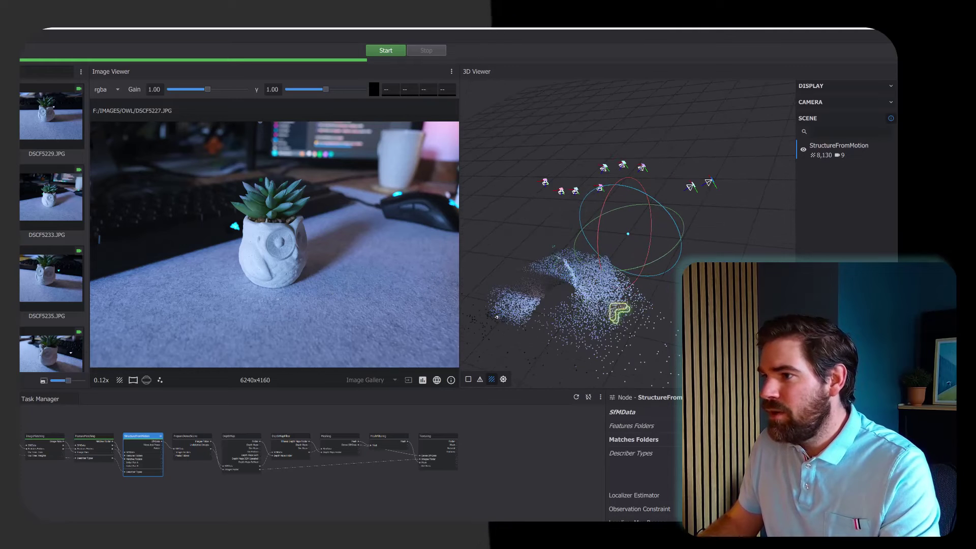
left_click_drag(615, 325, 655, 203)
left_click_drag(678, 119, 712, 239)
left_click_drag(622, 253, 607, 262)
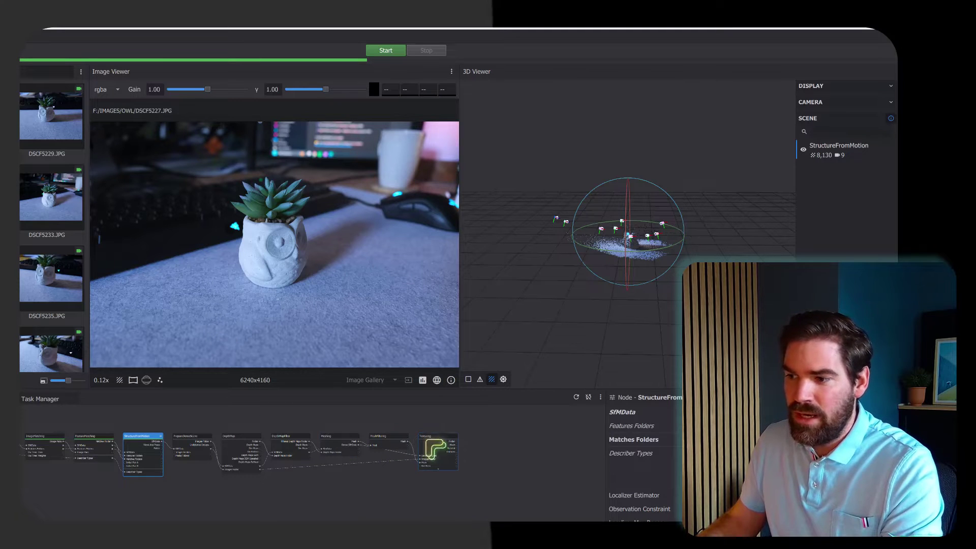
Compute the Texturing node, continuing without saving the project.
left_click(439, 438)
right_click(437, 439)
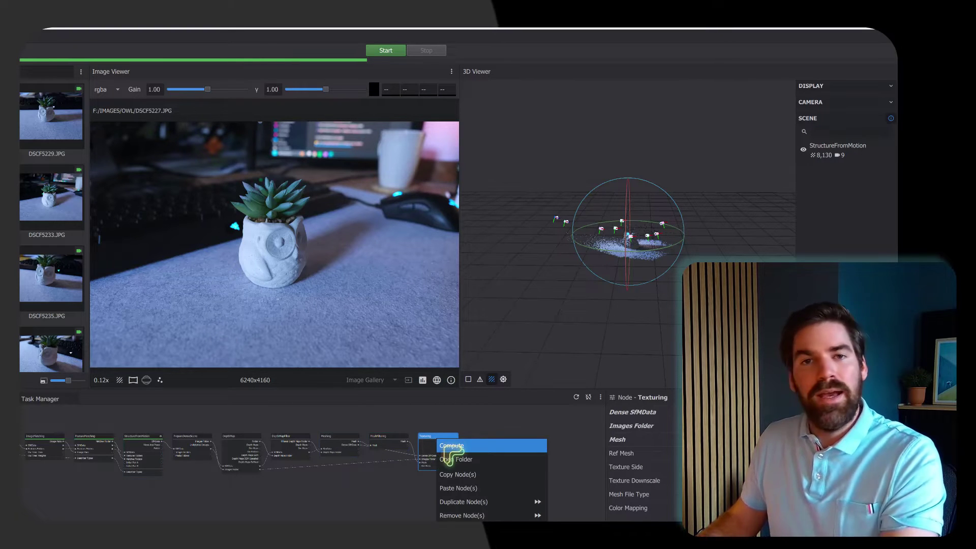
left_click(451, 446)
left_click(455, 328)
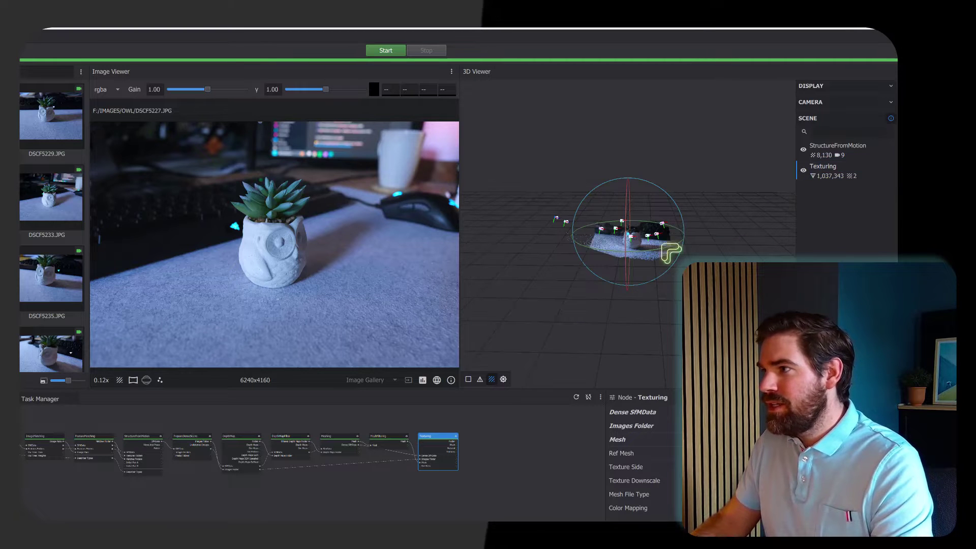
Hide the StructureFromMotion layer and orbit and zoom onto the textured owl mesh.
left_click(803, 149)
scroll(649, 254, "up", 5)
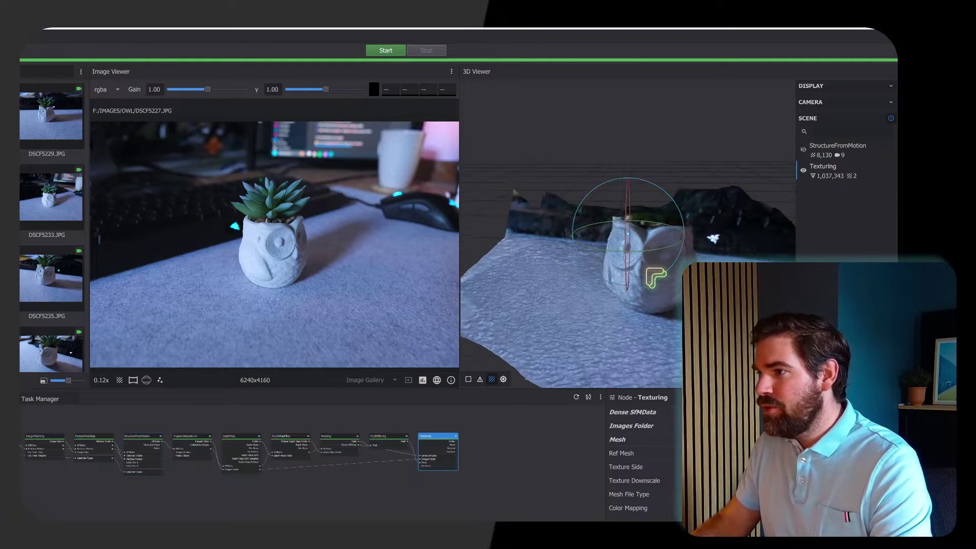
mouse_move(671, 316)
left_mouse_down()
mouse_move(661, 313)
mouse_move(677, 305)
left_mouse_up()
scroll(678, 305, "up", 3)
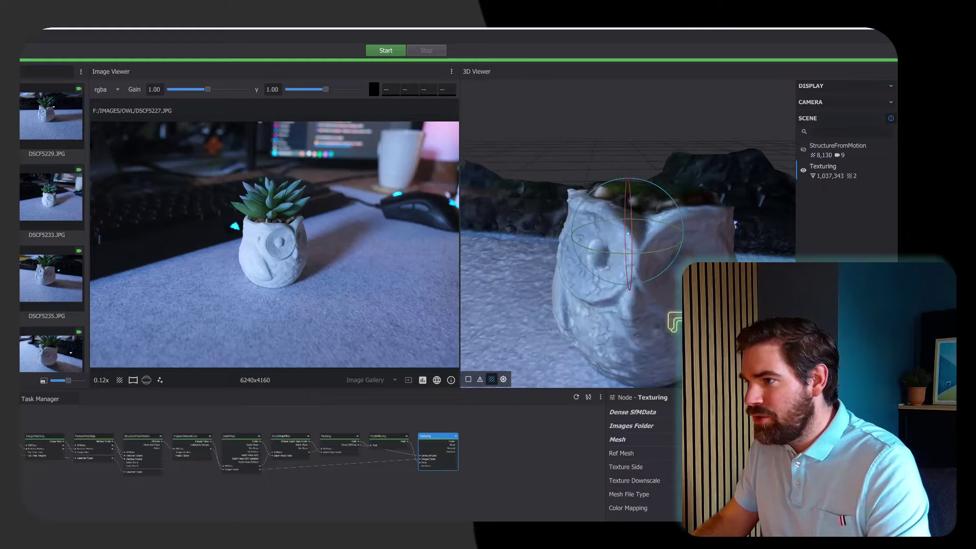
scroll(615, 284, "down", 8)
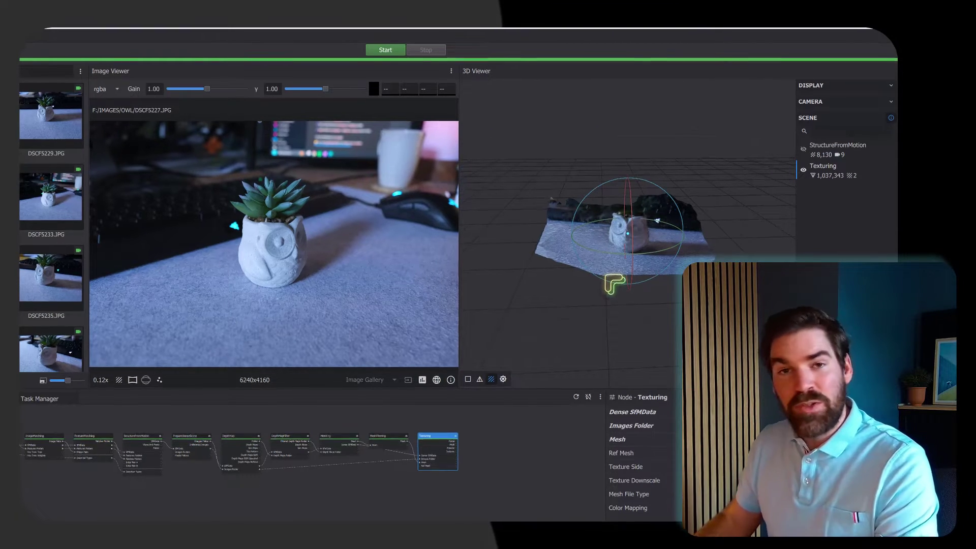
scroll(368, 495, "up", 4)
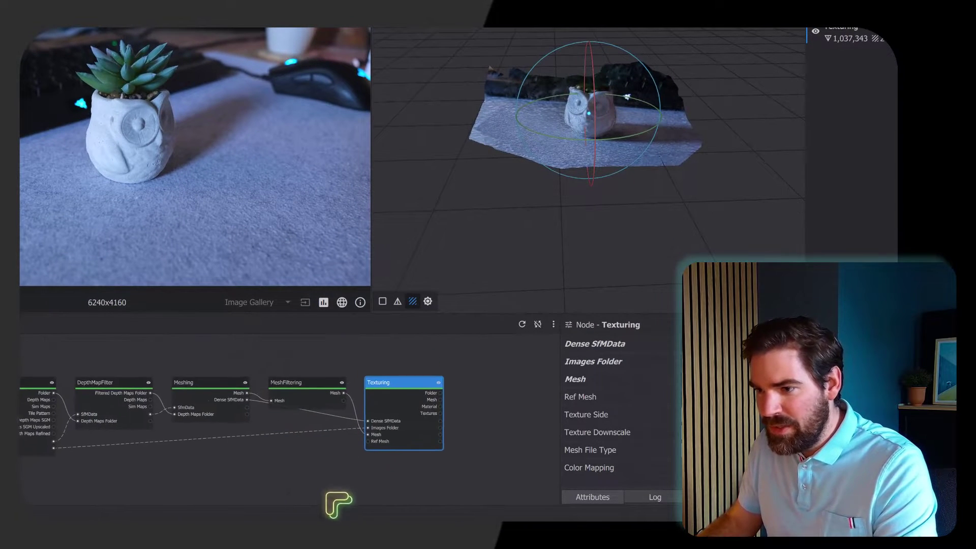
scroll(320, 414, "up", 5)
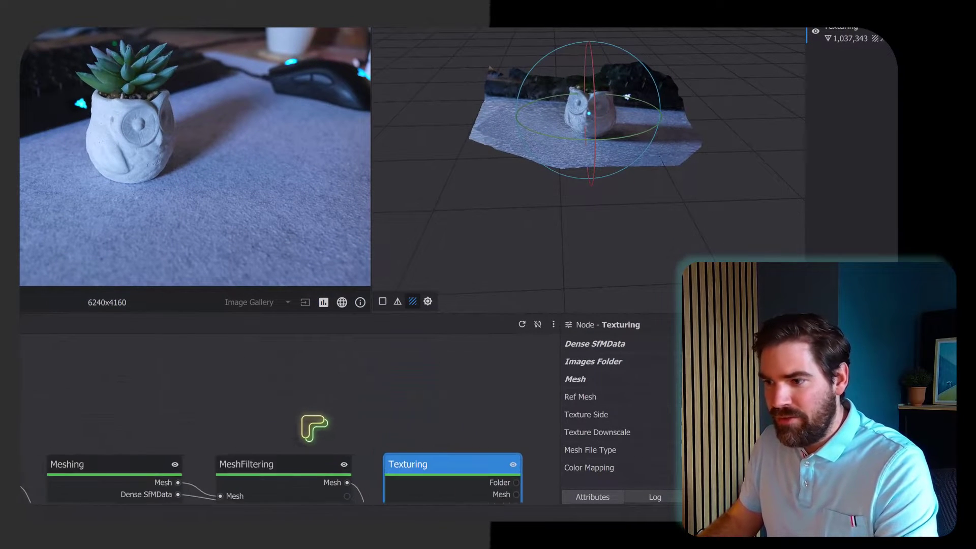
Add a Utils > SfMTransform node above the Meshing, MeshFiltering and Texturing nodes.
right_click(294, 373)
mouse_move(327, 512)
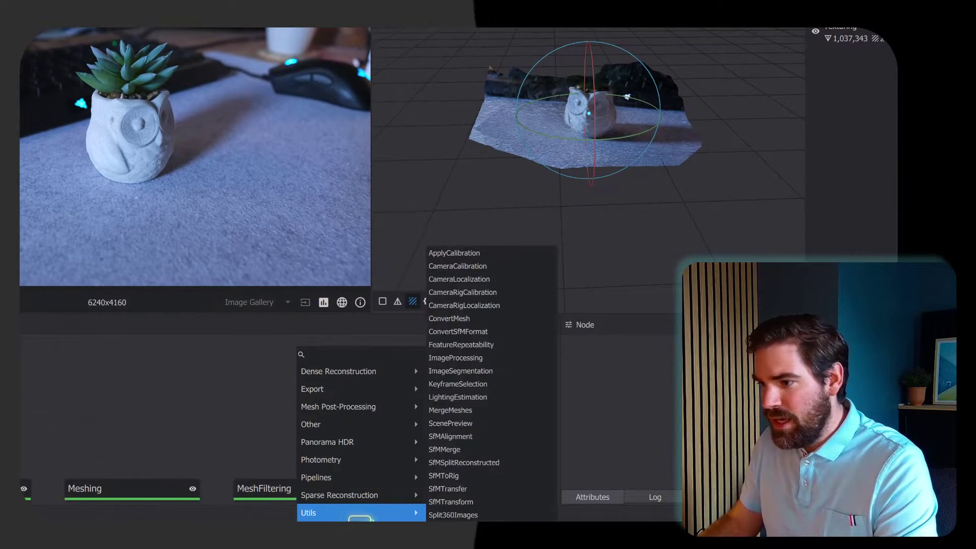
left_click(458, 502)
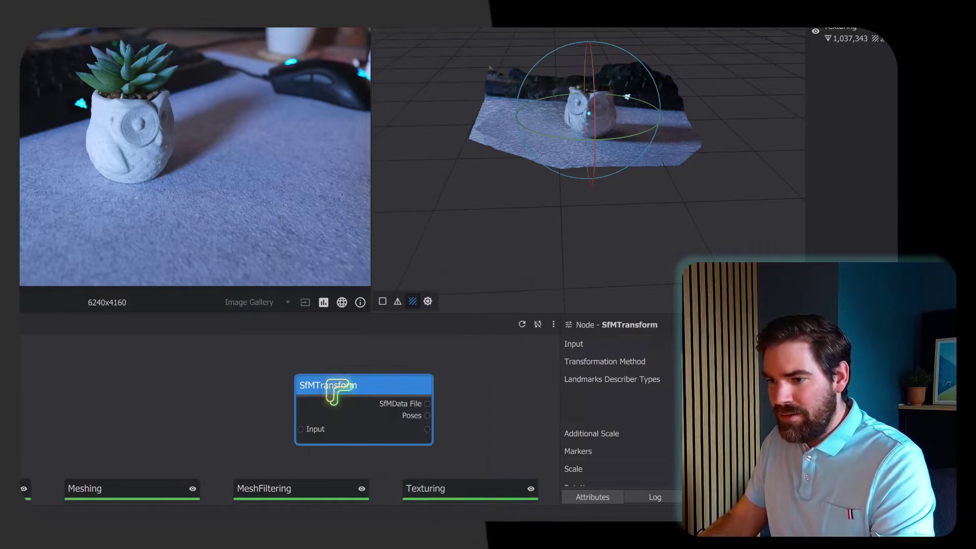
scroll(226, 423, "down", 2)
middle_click_drag(227, 423, 243, 358)
left_click(186, 410)
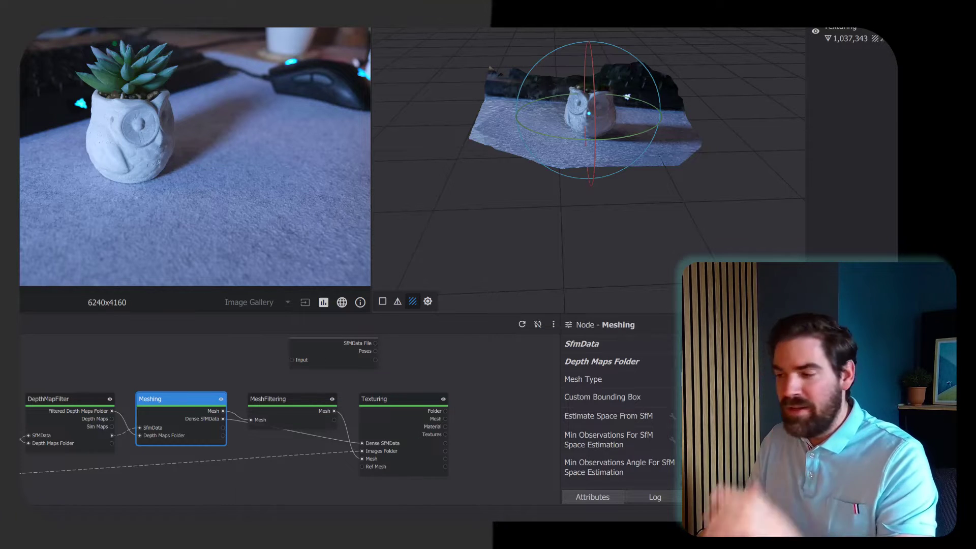
Enable Meshing's colorized raw dense point cloud and link its Dense SfMData to SfMTransform's Input.
scroll(618, 406, "down", 10)
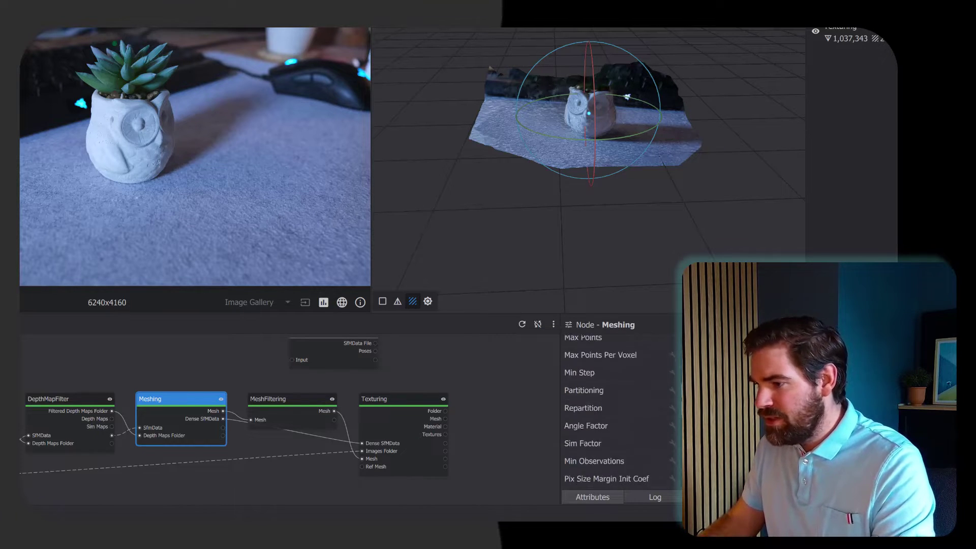
scroll(617, 407, "down", 5)
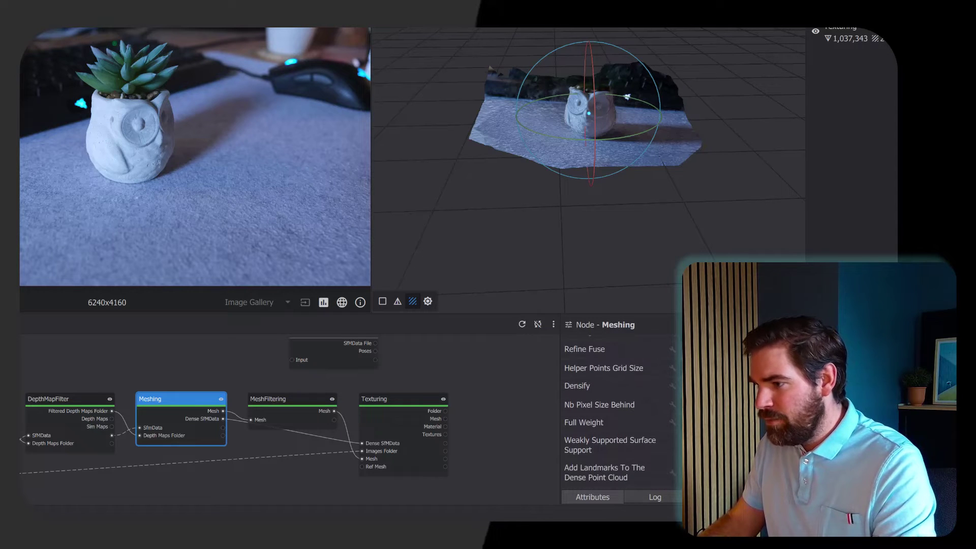
scroll(618, 407, "down", 8)
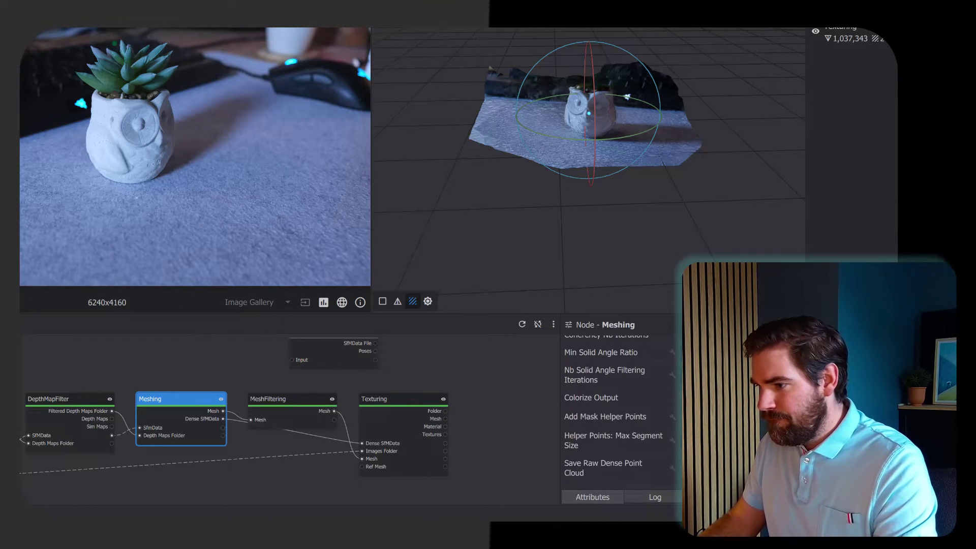
scroll(617, 407, "down", 1)
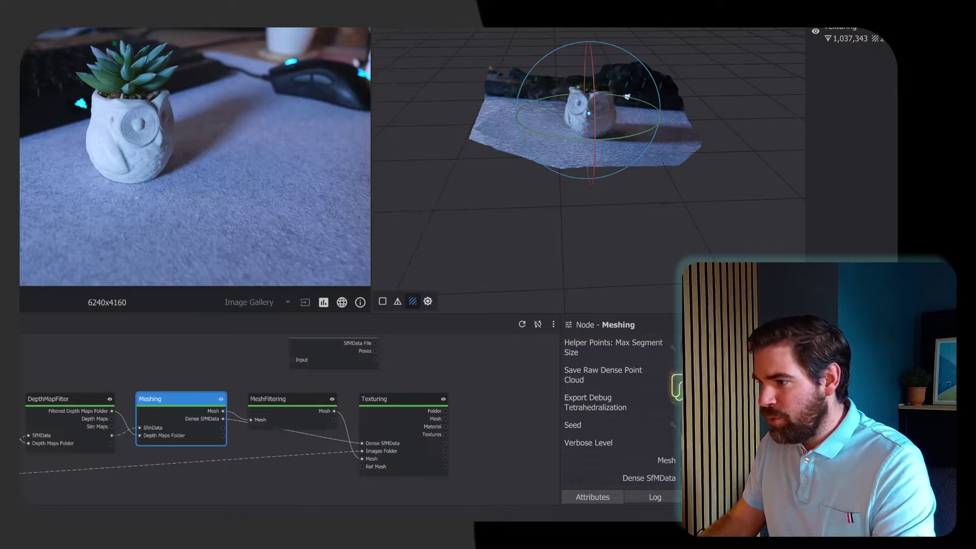
scroll(617, 406, "up", 6)
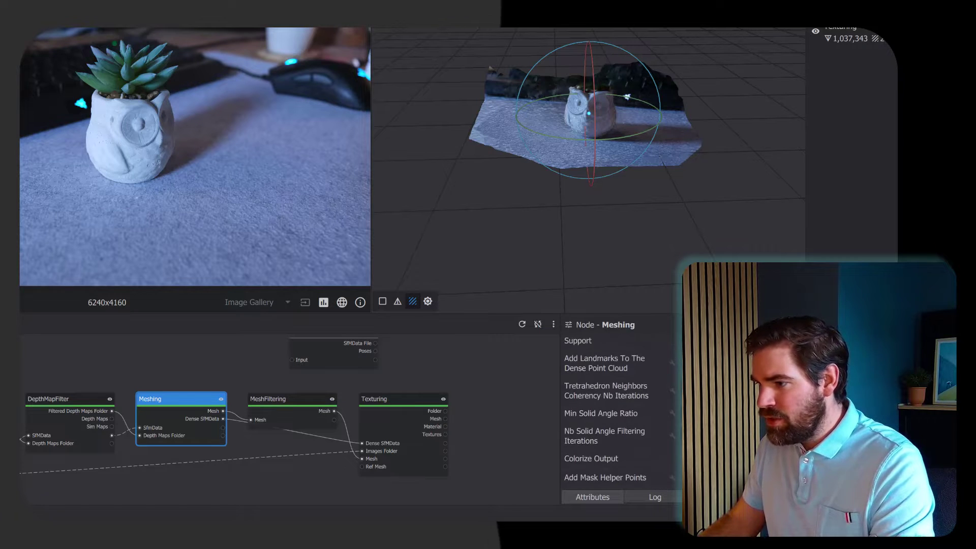
scroll(617, 406, "down", 4)
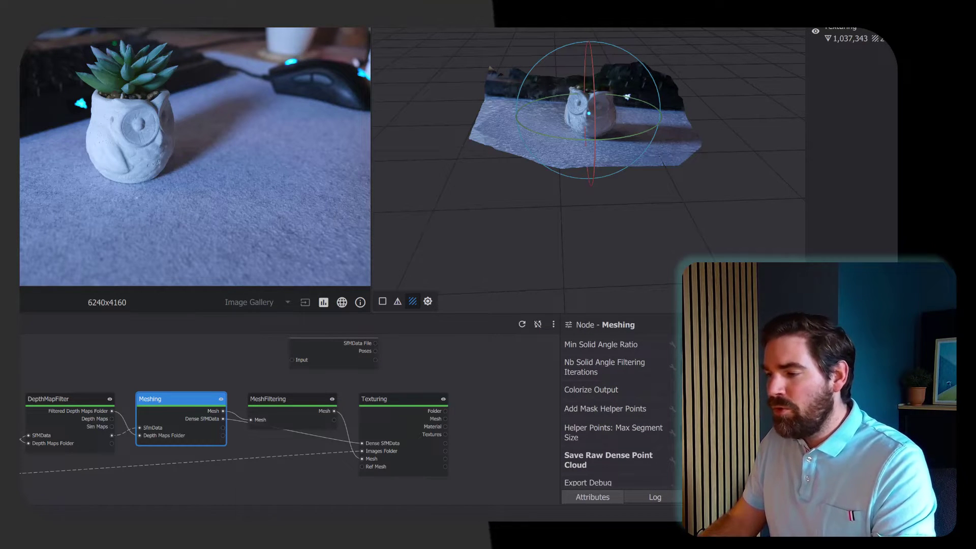
left_click(694, 389)
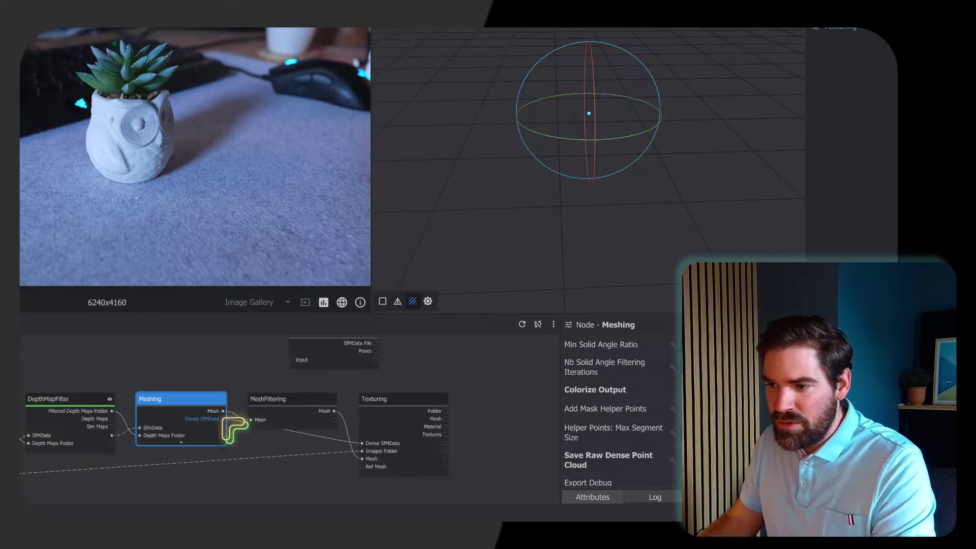
left_click_drag(223, 419, 295, 360)
middle_click_drag(406, 366, 392, 437)
Delete the SfMTransform node from the graph.
right_click(314, 395)
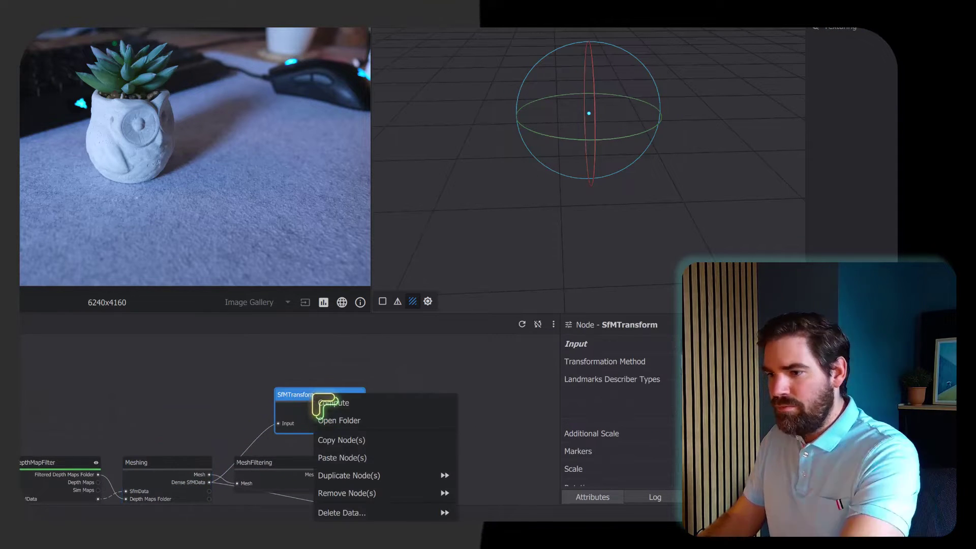
key("Escape")
key("Delete")
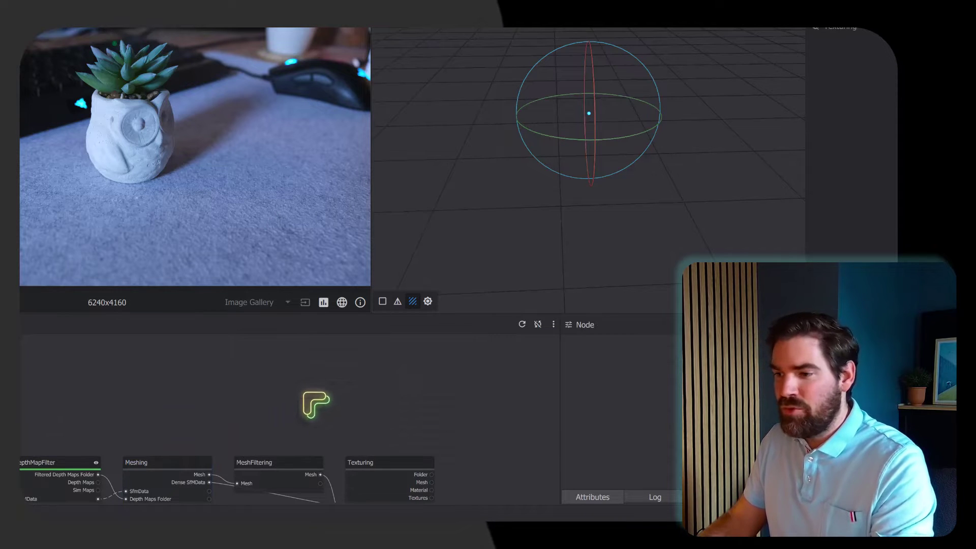
Add a Utils > ConvertSfMFormat node and connect Meshing's Dense SfMData to its Input.
right_click(314, 399)
mouse_move(405, 519)
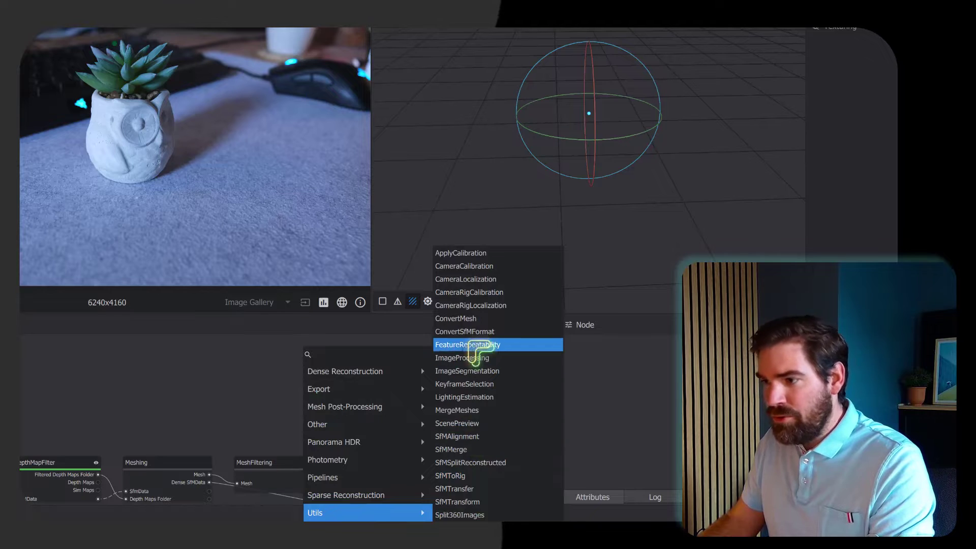
left_click(465, 331)
left_click_drag(307, 383, 251, 381)
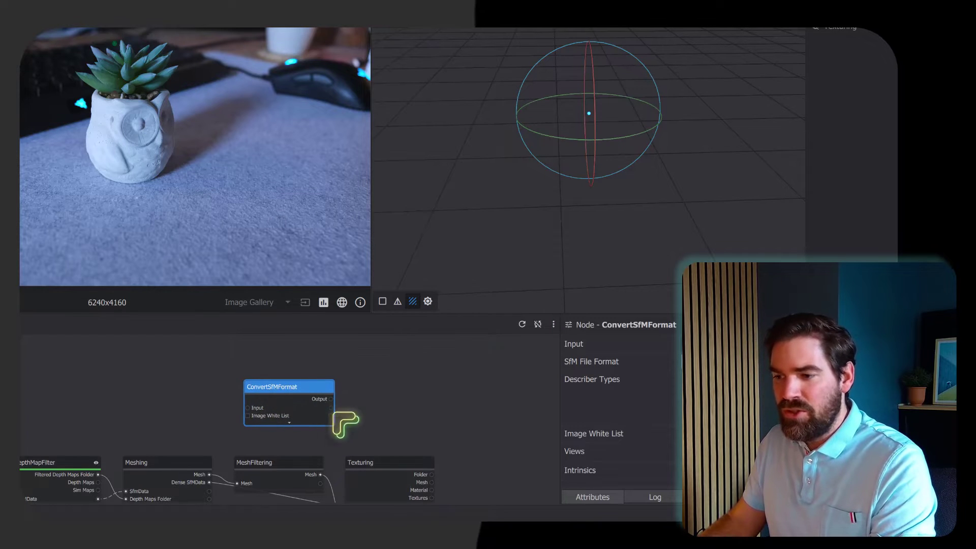
middle_click_drag(348, 418, 385, 389)
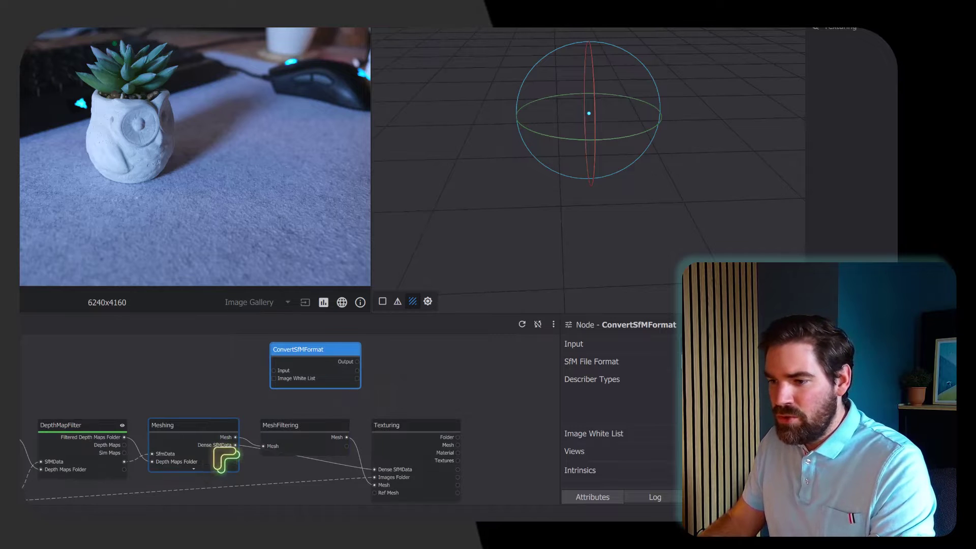
left_click_drag(236, 445, 275, 370)
left_click(325, 355)
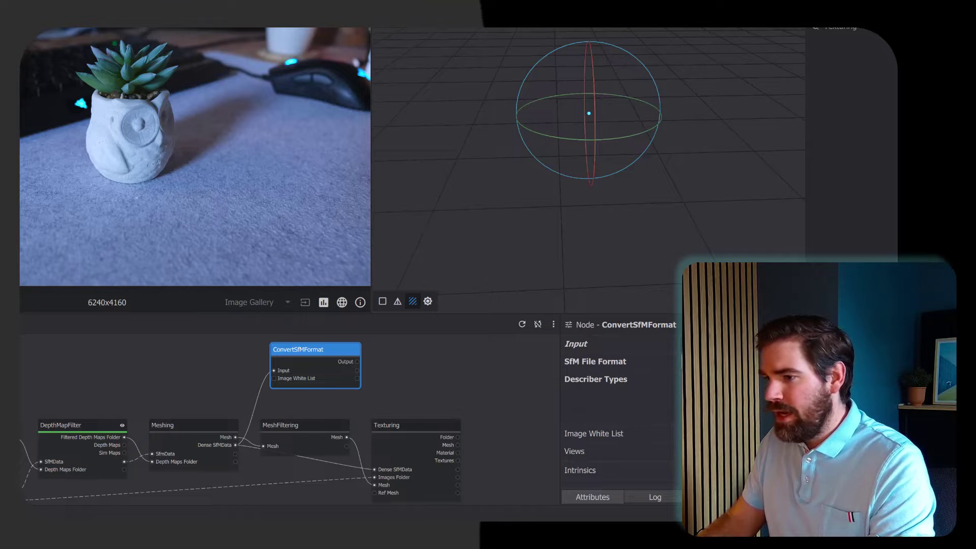
Compute the ConvertSfMFormat node in Meshroom, continuing without saving the project.
right_click(349, 351)
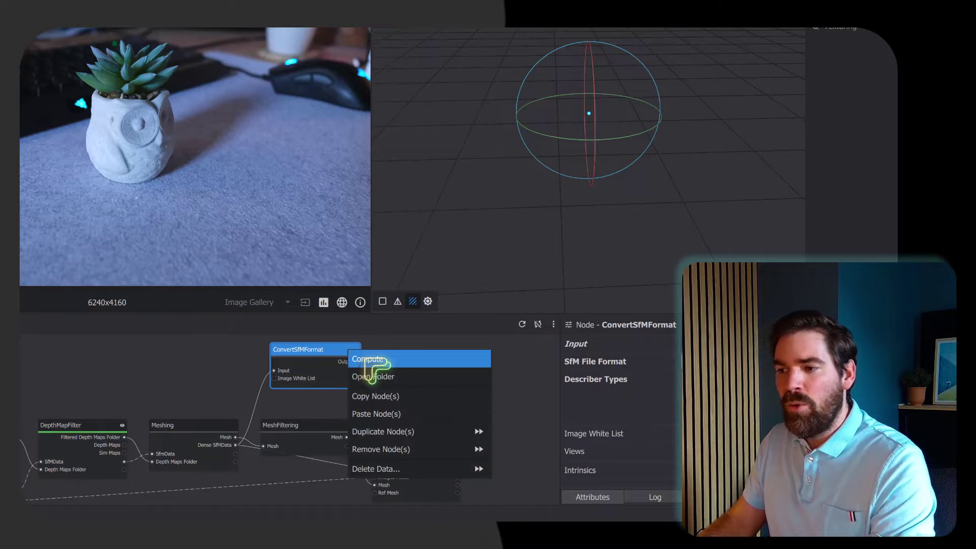
left_click(366, 359)
left_click(340, 236)
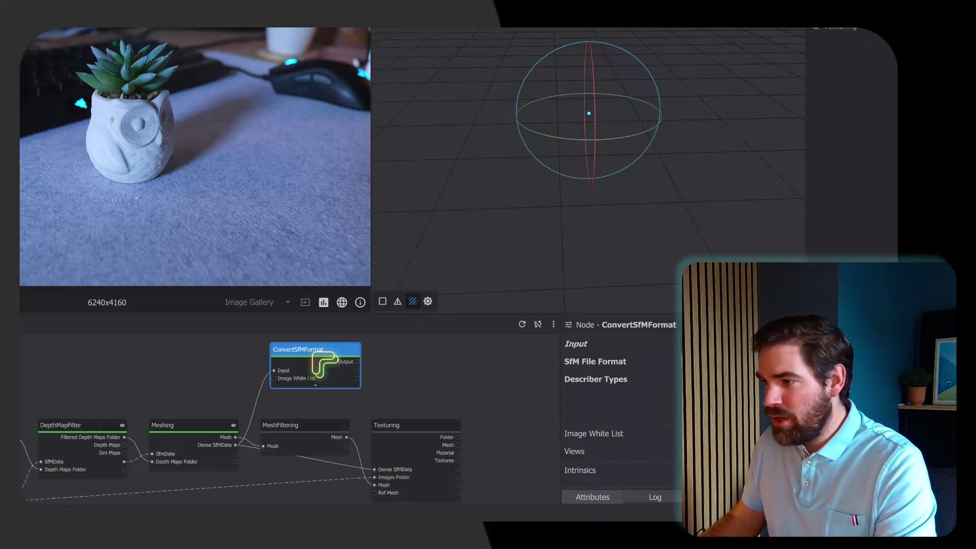
scroll(644, 392, "down", 3)
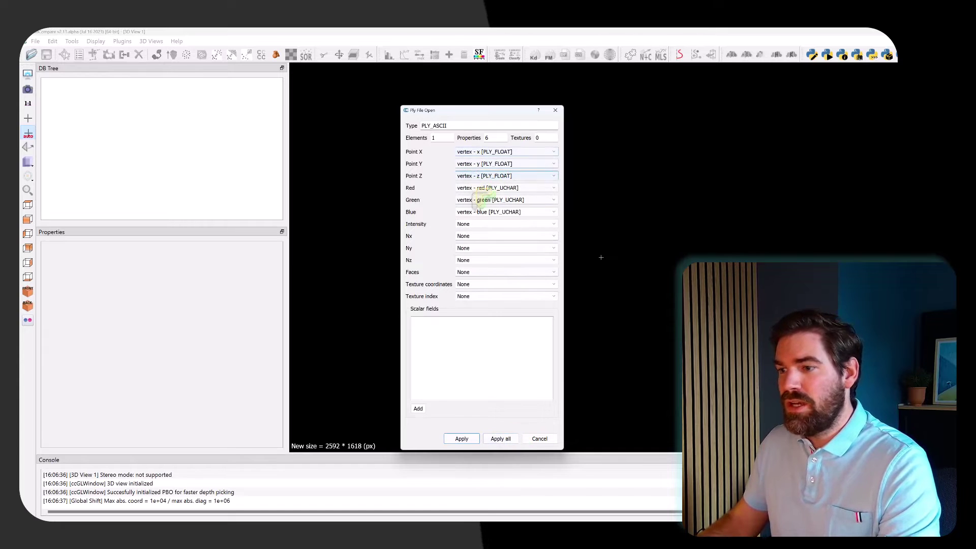
Load sfm.ply with all its fields and view the table and owl from above.
left_click(503, 438)
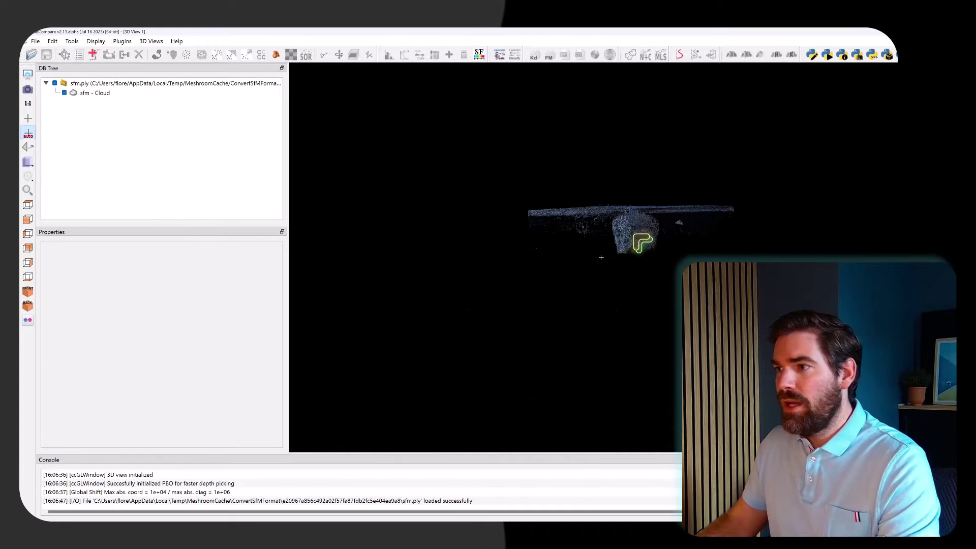
left_click_drag(643, 251, 681, 243)
scroll(688, 249, "up", 3, "ctrl")
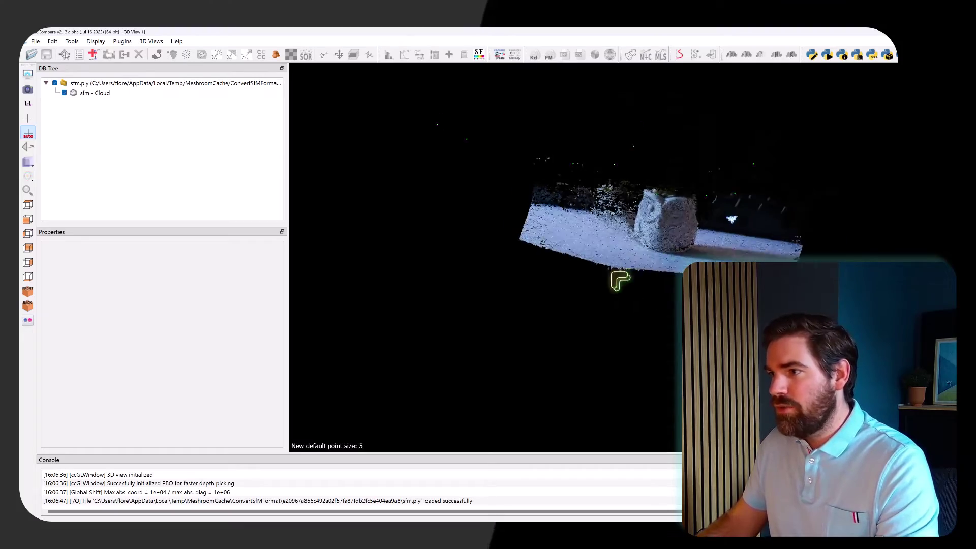
scroll(627, 274, "up", 3)
scroll(626, 272, "up", 6)
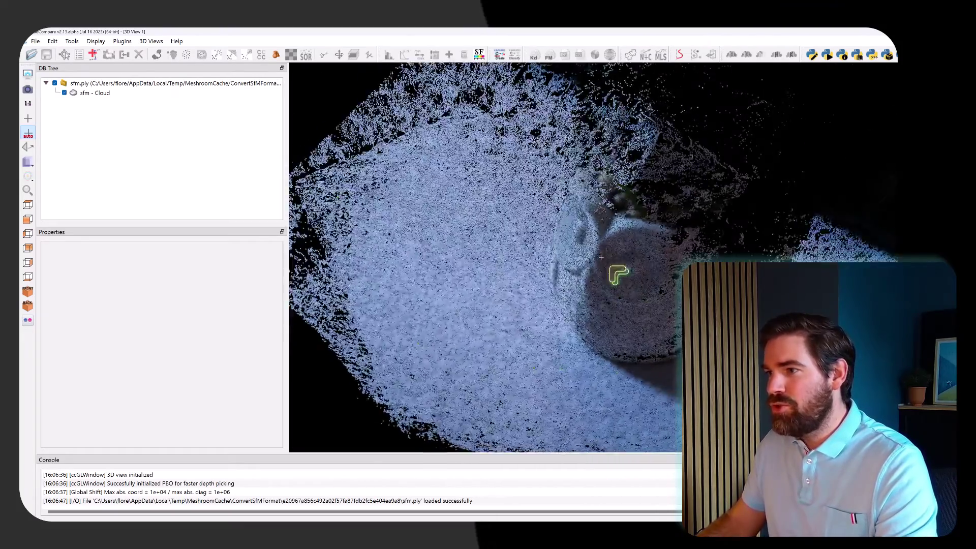
scroll(631, 296, "down", 5)
left_click_drag(647, 338, 528, 162)
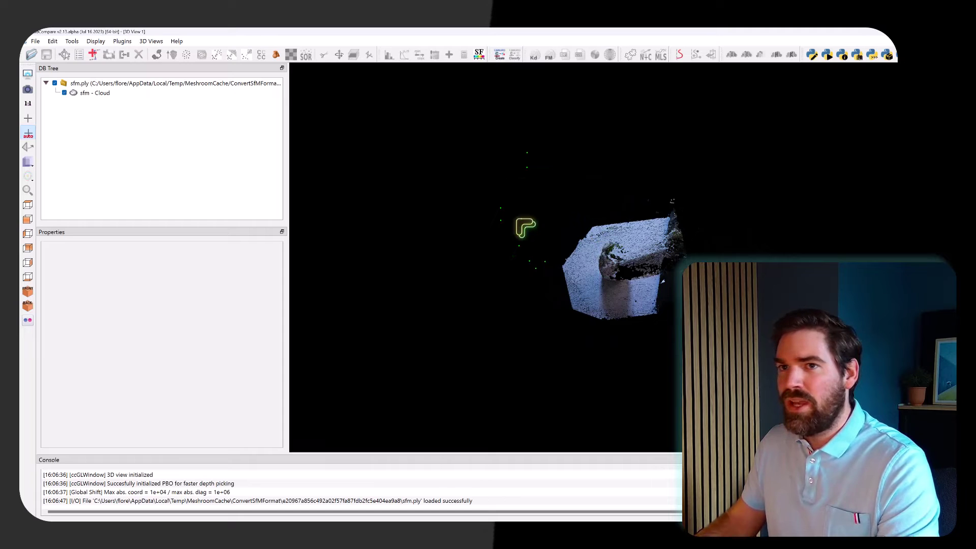
Polygon-segment the stray points left of the sfm cloud into their own cloud.
left_click(94, 93)
left_click(323, 54)
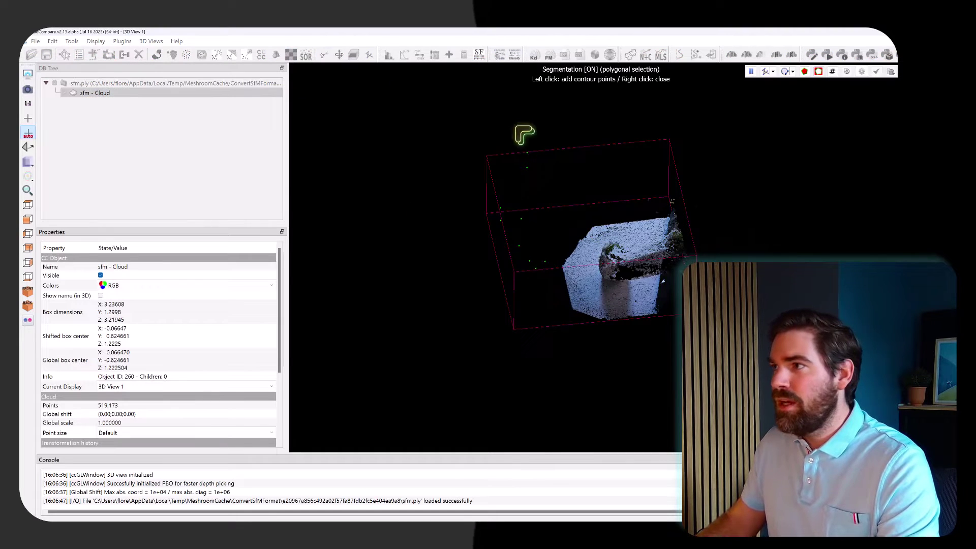
left_click(515, 129)
left_click(459, 193)
left_click(468, 280)
left_click(544, 301)
left_click(560, 164)
right_click(561, 163)
left_click(804, 72)
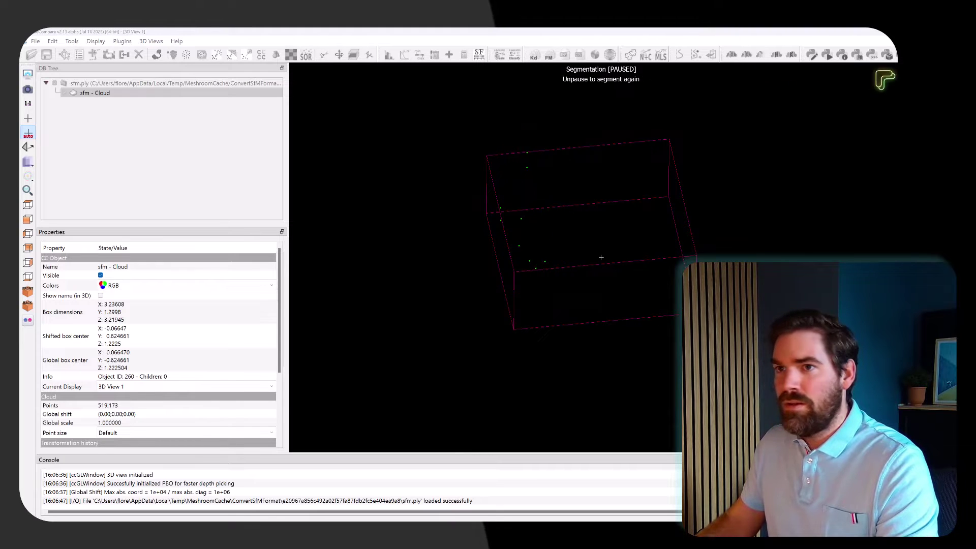
left_click(876, 72)
Rename the cut-out stray points 'camera poses' and select the remaining main cloud.
double_click(116, 95)
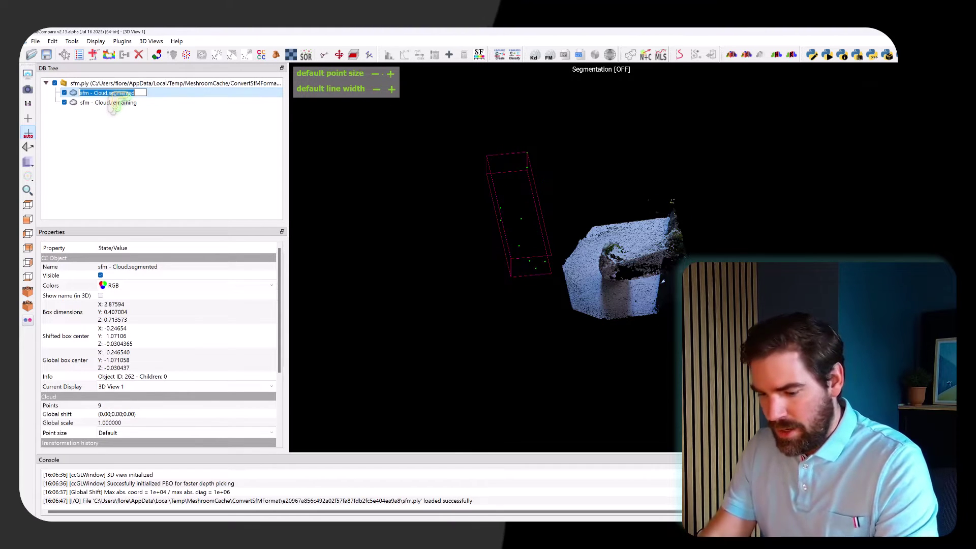
type("camera poses")
left_click(116, 103)
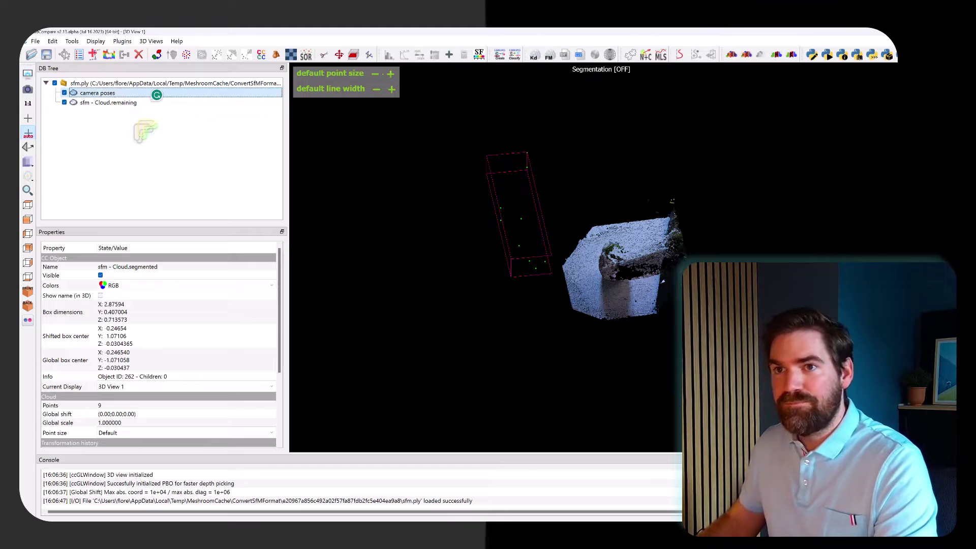
left_click_drag(663, 280, 457, 213)
Rotate the whole sfm.ply scene toward a top-down orientation and apply it.
left_click(153, 157)
left_click(139, 83)
mouse_move(356, 75)
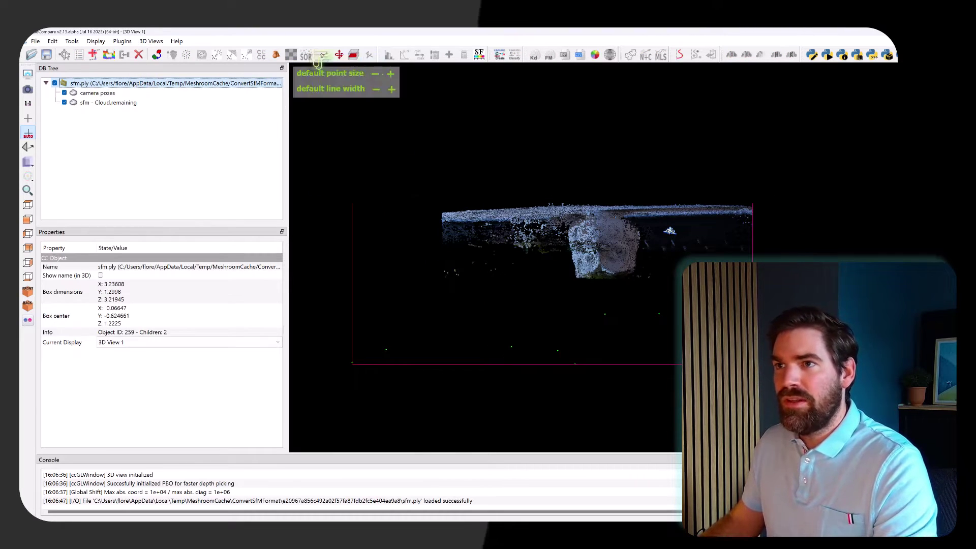
left_click(339, 55)
mouse_move(608, 272)
left_mouse_down()
mouse_move(600, 246)
mouse_move(601, 258)
left_mouse_up()
left_click_drag(676, 264, 677, 289)
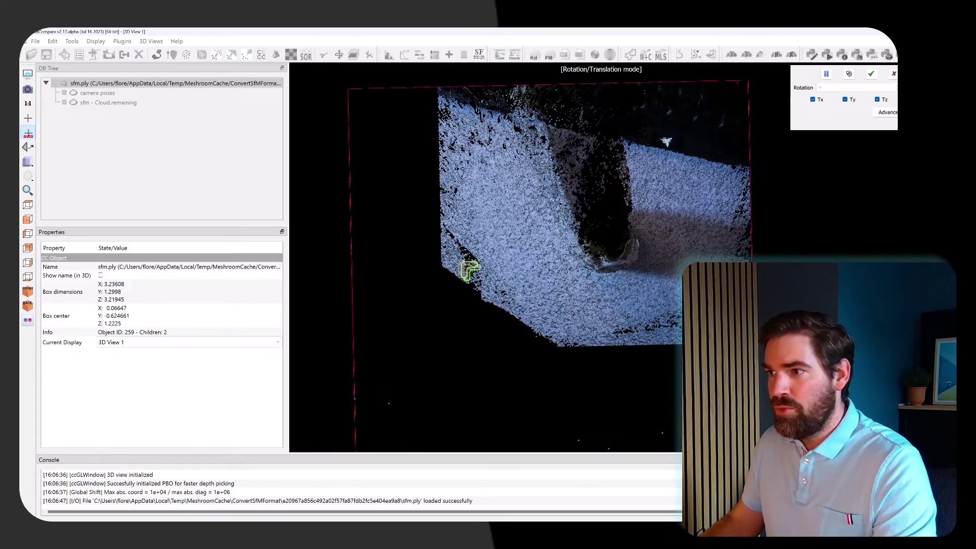
left_click_drag(470, 271, 606, 279)
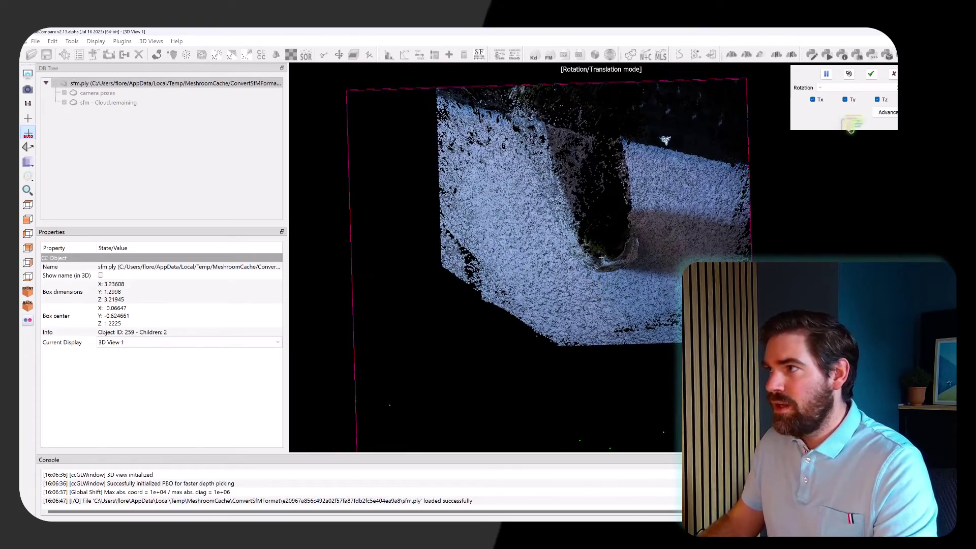
left_click(871, 74)
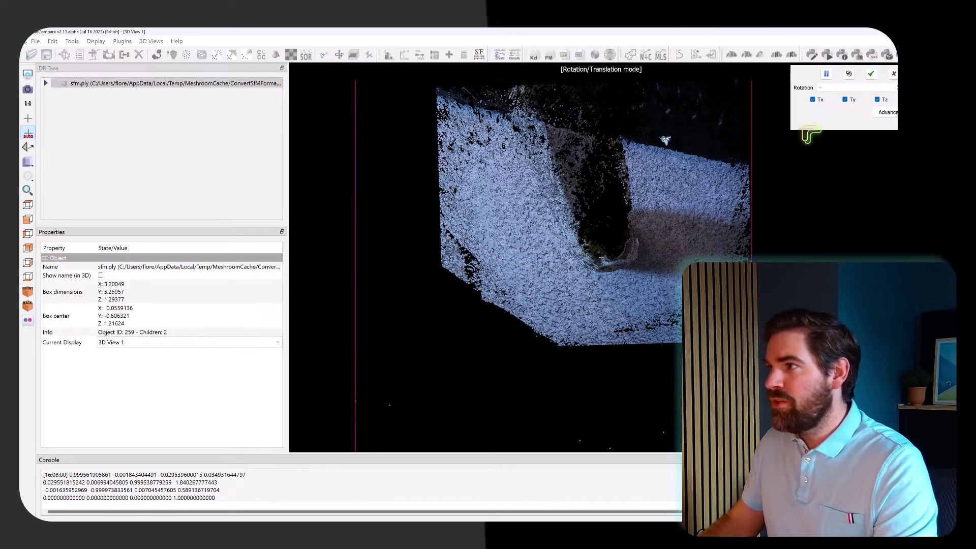
Refine the scene's rotation, finish the transform, and select sfm - Cloud.remaining.
mouse_move(536, 167)
left_mouse_down()
mouse_move(518, 152)
mouse_move(519, 163)
left_mouse_up()
left_click(871, 74)
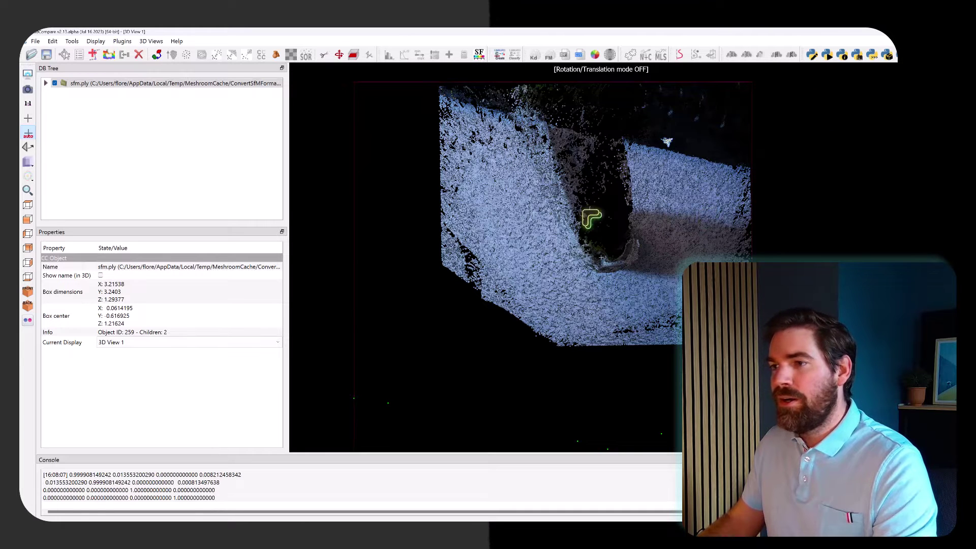
left_click(45, 83)
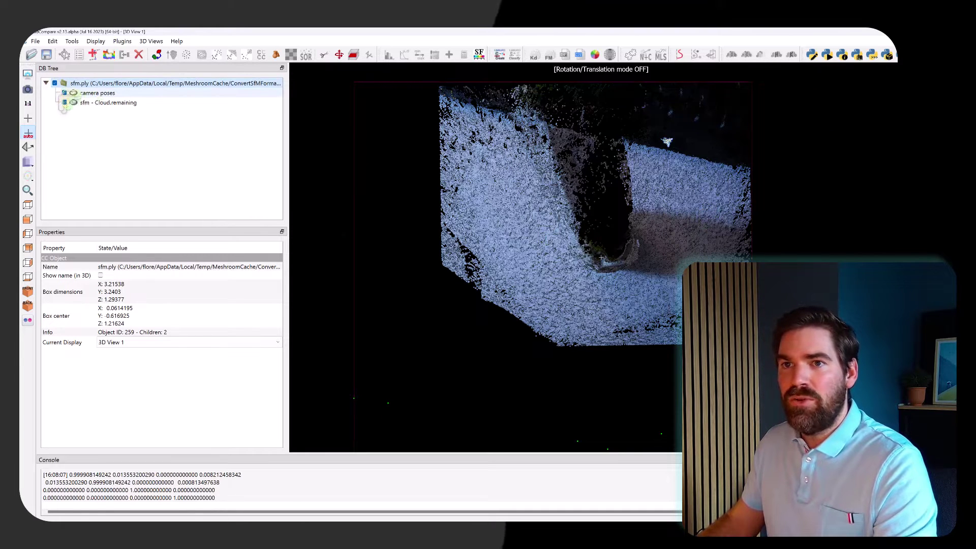
left_click(107, 103)
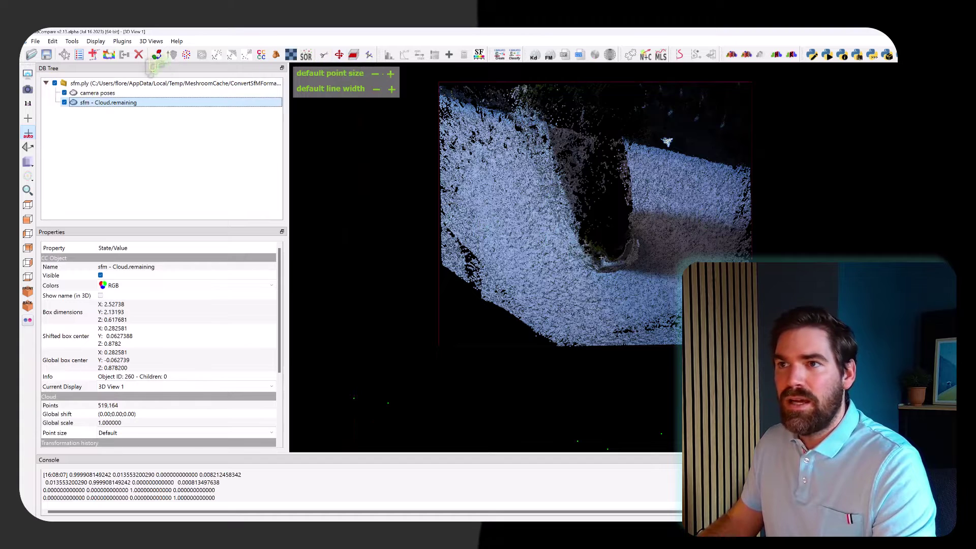
Rectangle-segment the owl and surrounding floor out of Cloud.remaining, hiding the rest.
left_click(339, 55)
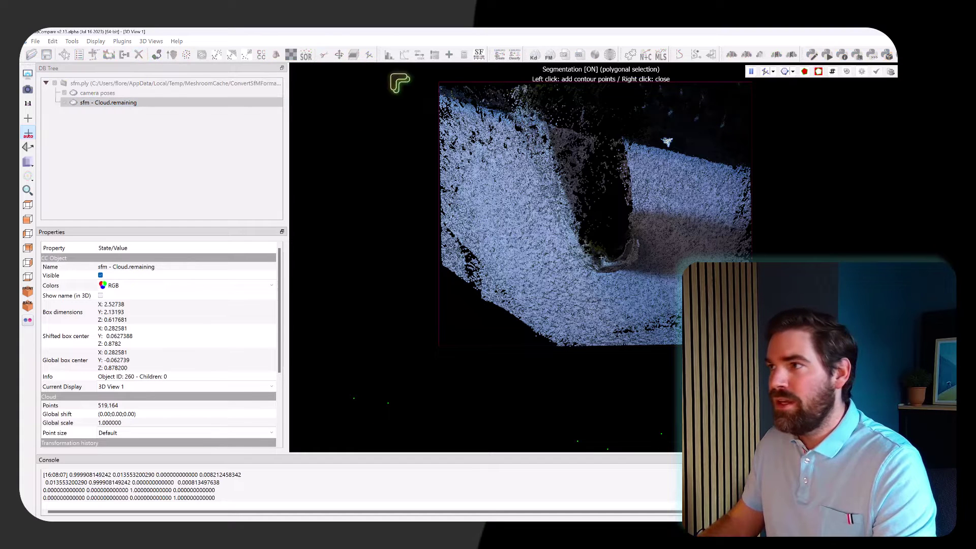
left_click(793, 72)
left_click(813, 93)
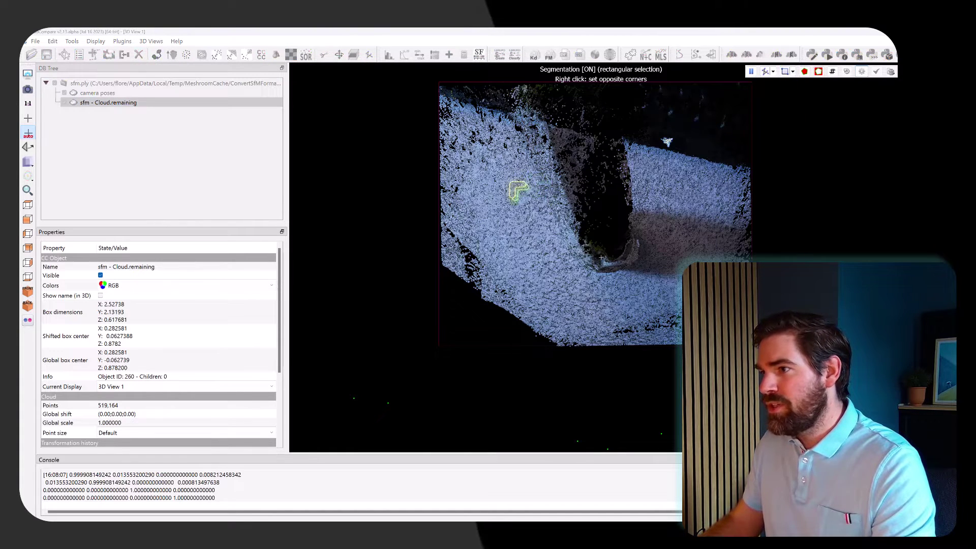
left_click_drag(511, 183, 701, 300)
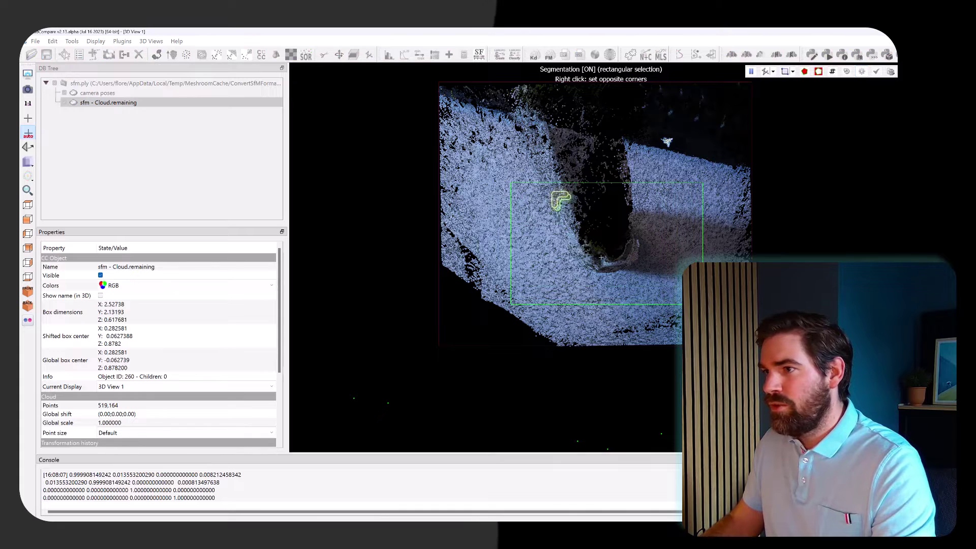
left_click_drag(547, 198, 661, 304)
left_click(804, 72)
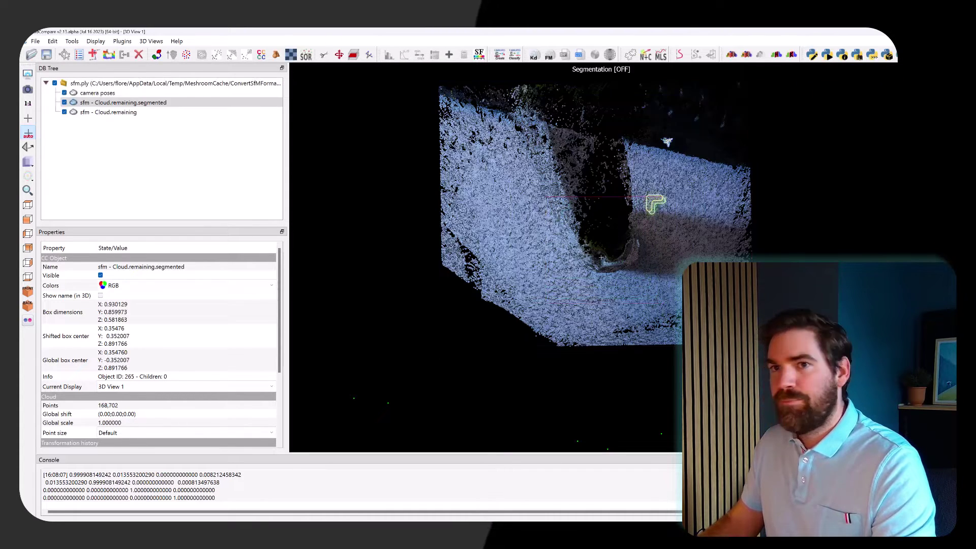
left_click(64, 111)
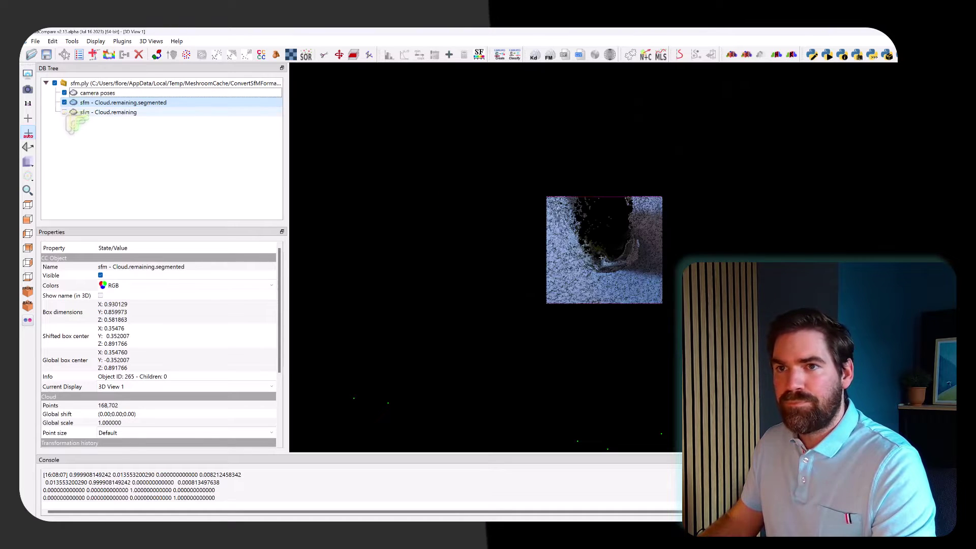
left_click_drag(573, 267, 580, 201)
scroll(580, 202, "down", 3)
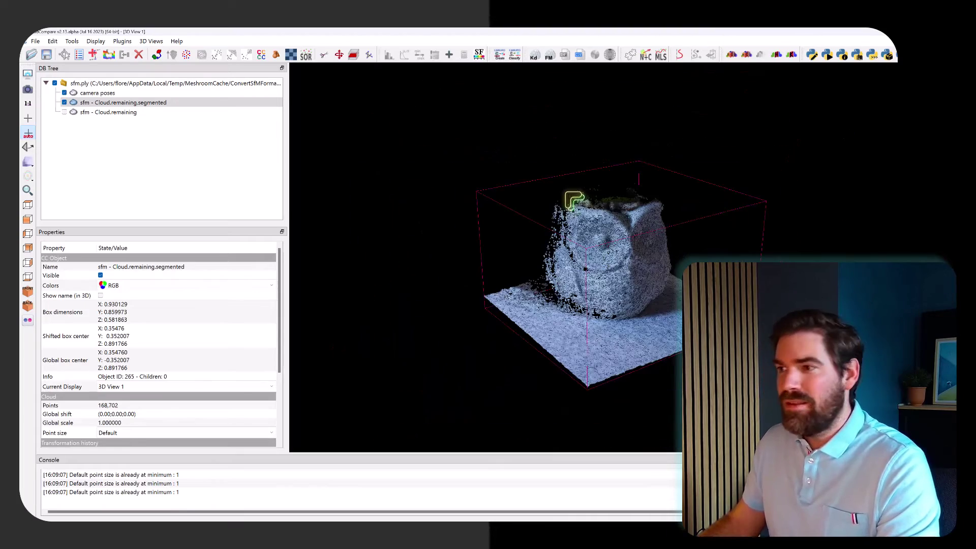
Switch to an orthographic front view of the owl.
left_click(29, 163)
left_click(161, 189)
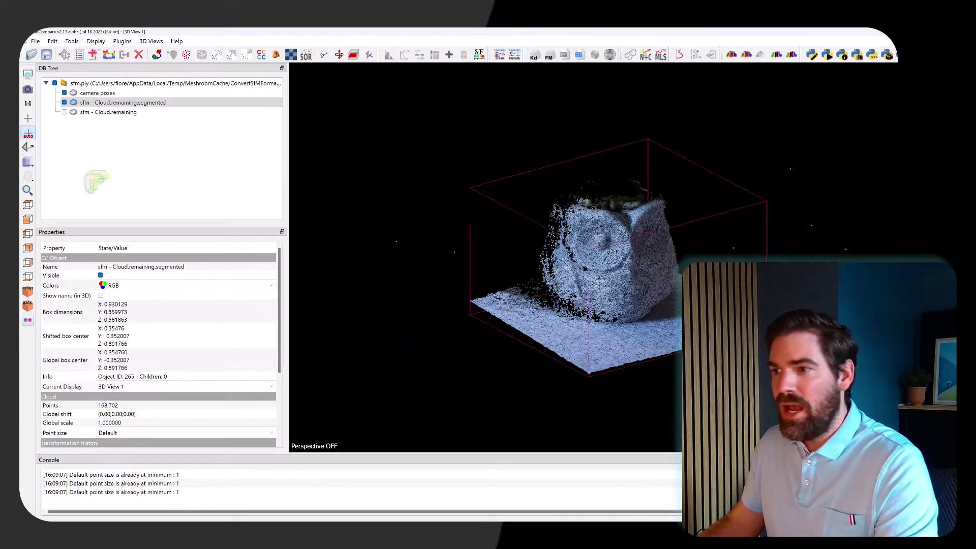
left_click(28, 219)
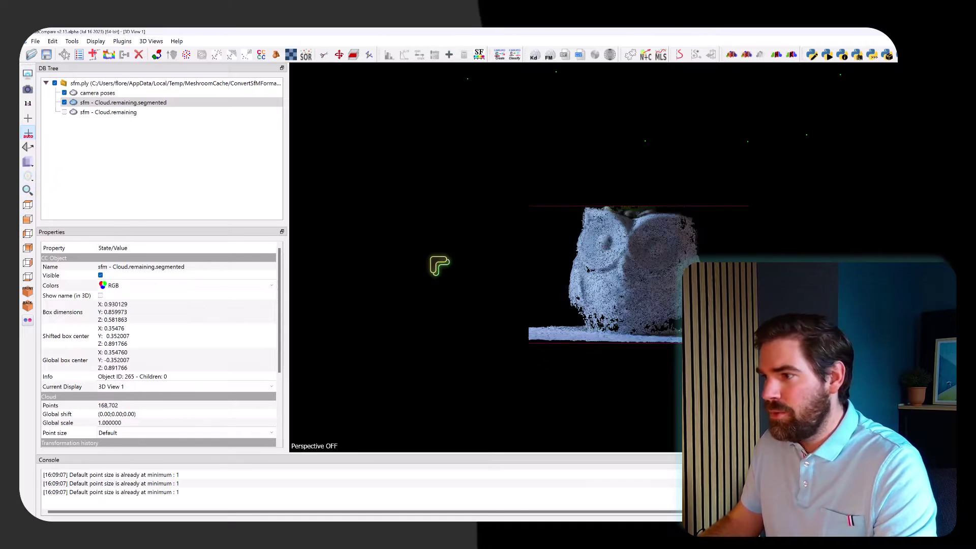
scroll(632, 283, "up", 5)
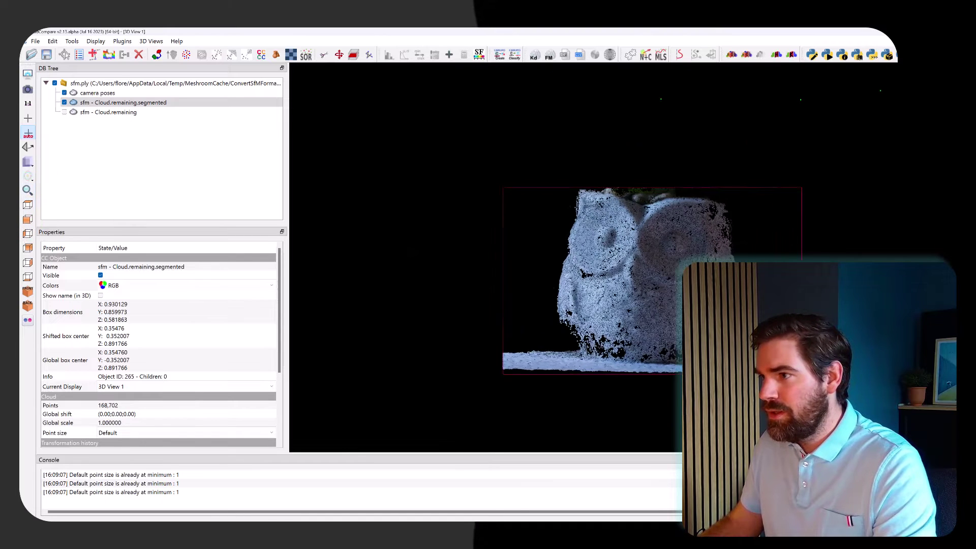
Rectangle-segment the floor strip beneath the owl into its own cloud and hide it.
left_click(324, 55)
left_click_drag(741, 414, 370, 340)
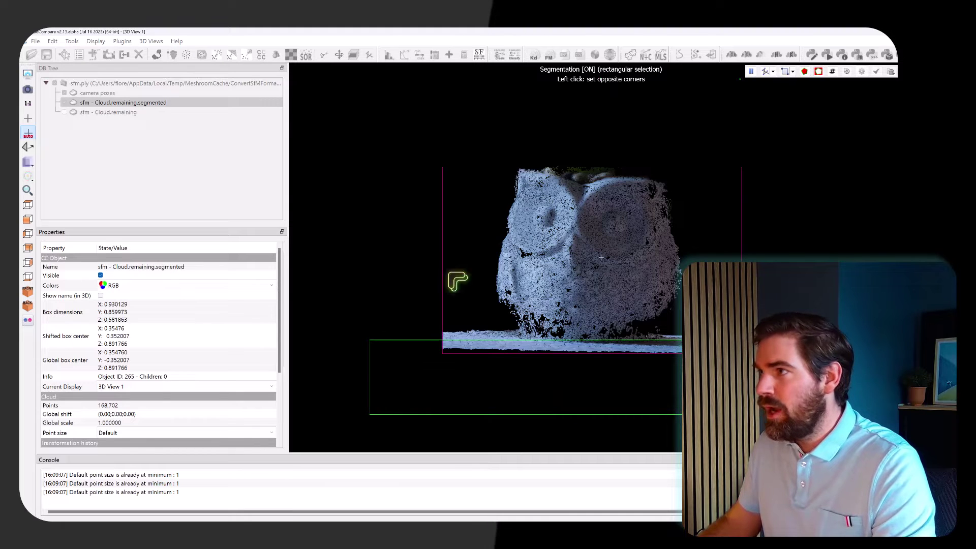
left_click(818, 71)
left_click(875, 71)
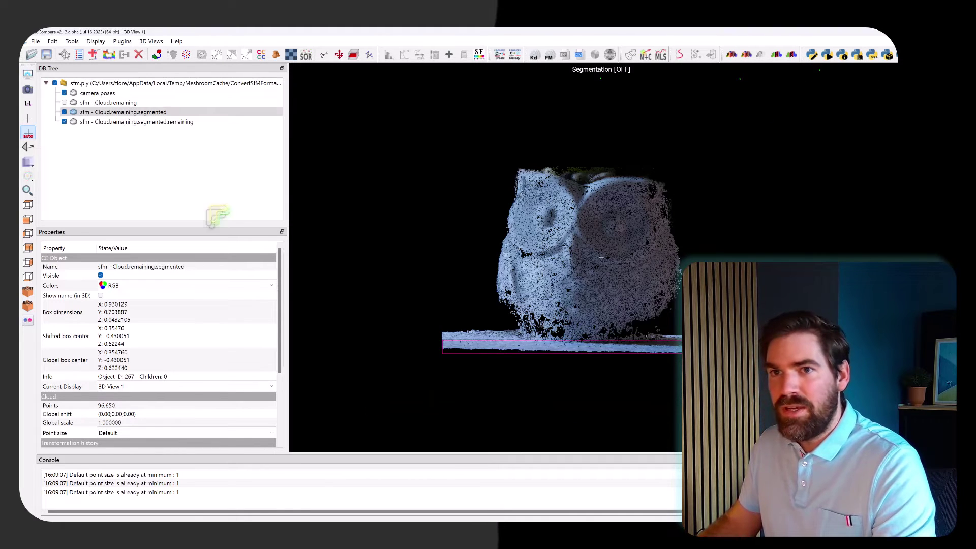
left_click(64, 112)
left_click_drag(523, 219, 511, 239)
Polygon-segment the remaining floor sliver away from the owl-only cloud.
left_click(152, 122)
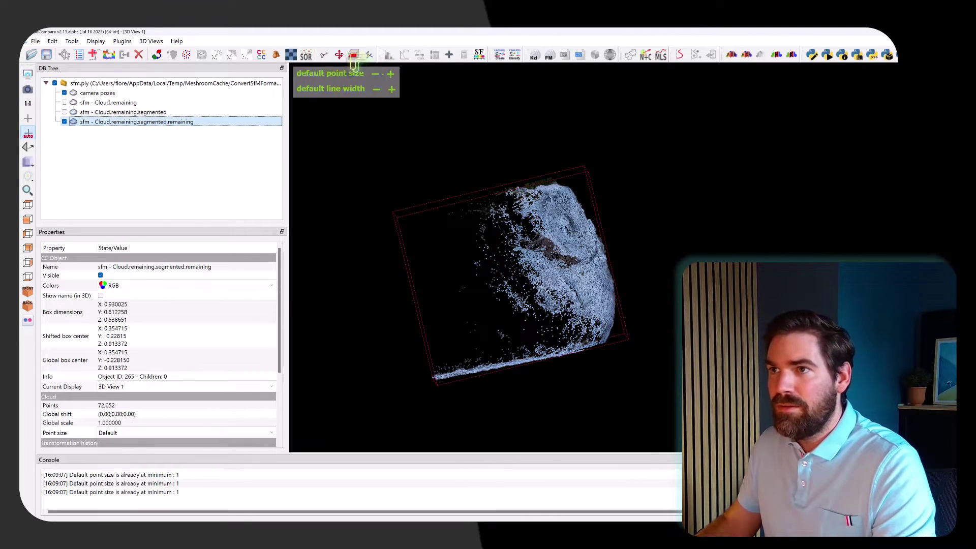
left_click(324, 56)
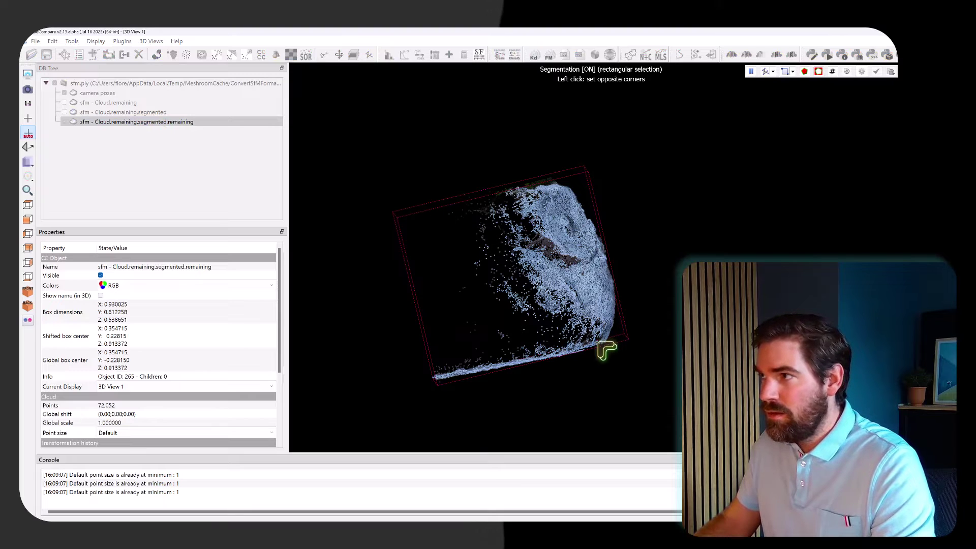
left_click(793, 71)
left_click(808, 83)
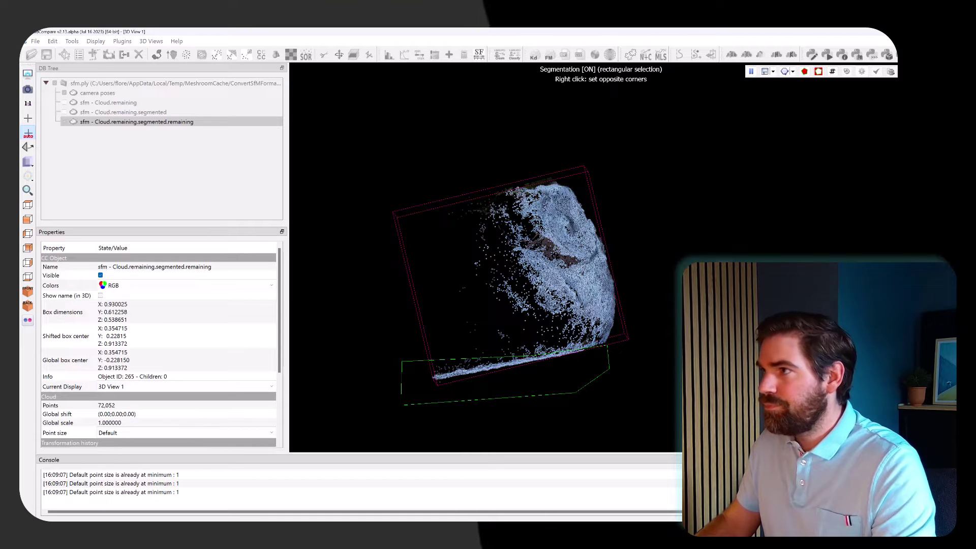
left_click(804, 71)
left_click(876, 71)
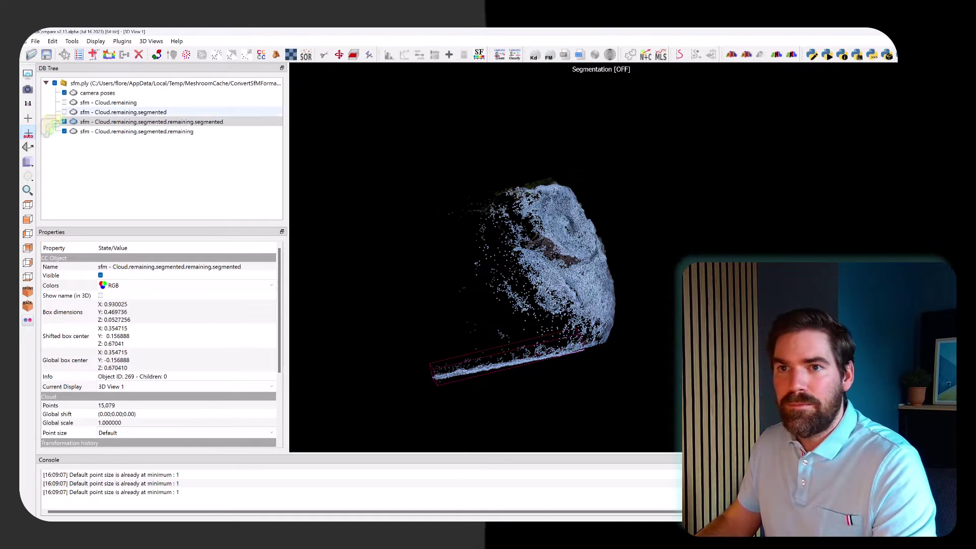
Merge the two floor pieces without the original cloud index field, then show the owl.
left_click(64, 112)
left_click(64, 132)
left_click(105, 121)
left_click(131, 112, "ctrl")
left_click(124, 55)
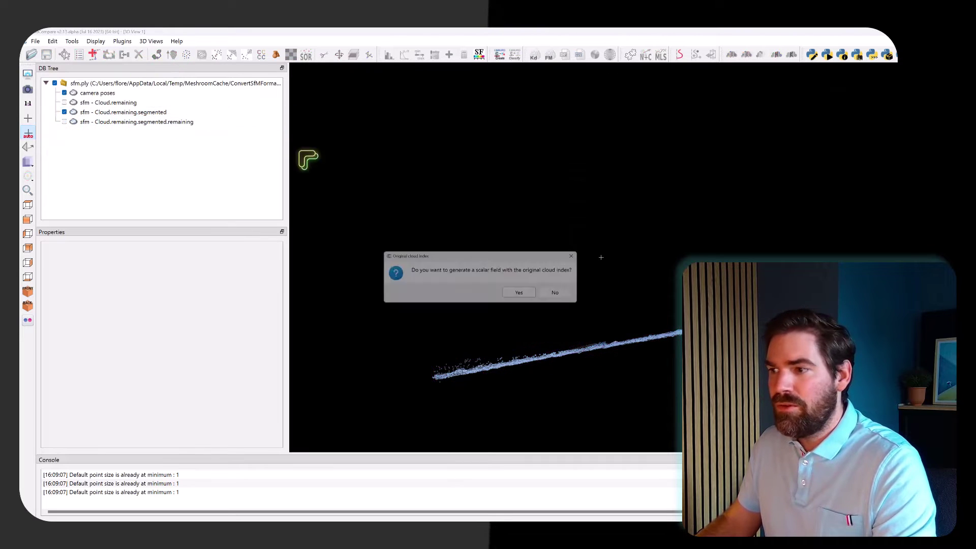
left_click(562, 292)
left_click(64, 111)
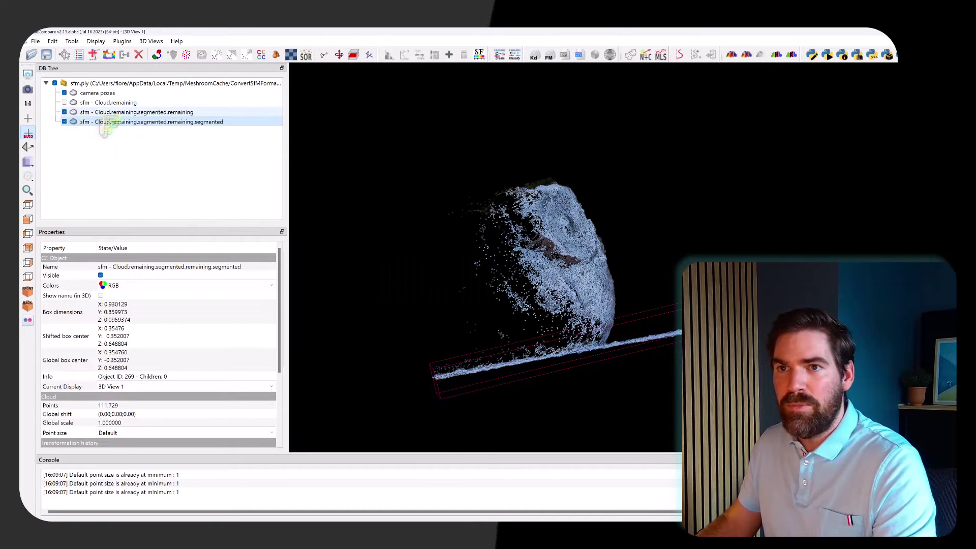
left_click_drag(458, 262, 424, 220)
Clone both the floor and owl clouds and select the ground clone.
left_click(102, 112, "ctrl")
left_click(108, 54)
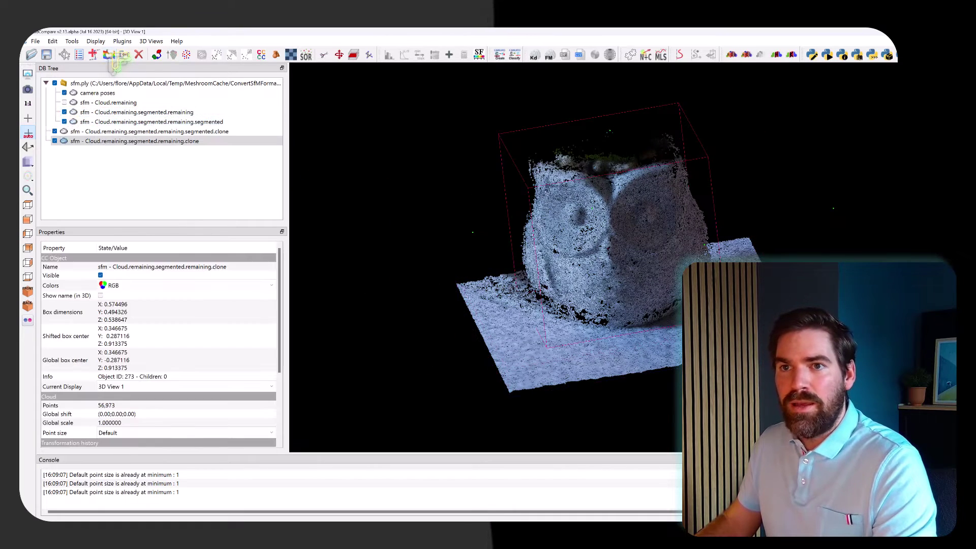
left_click(100, 188)
left_click(94, 142)
left_click(100, 132)
Colour the ground clone a uniform light purple (#aaaaff).
left_click(53, 41)
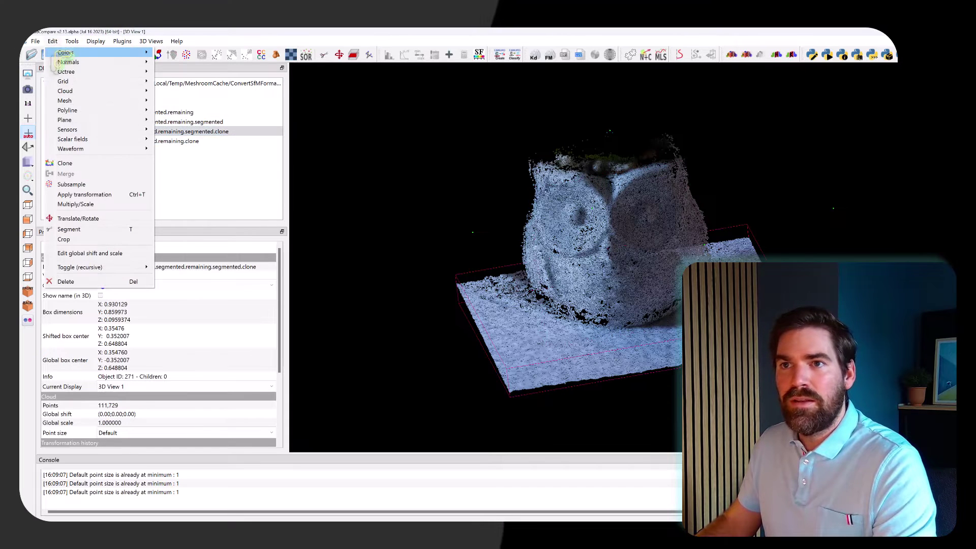
mouse_move(63, 53)
left_click(163, 53)
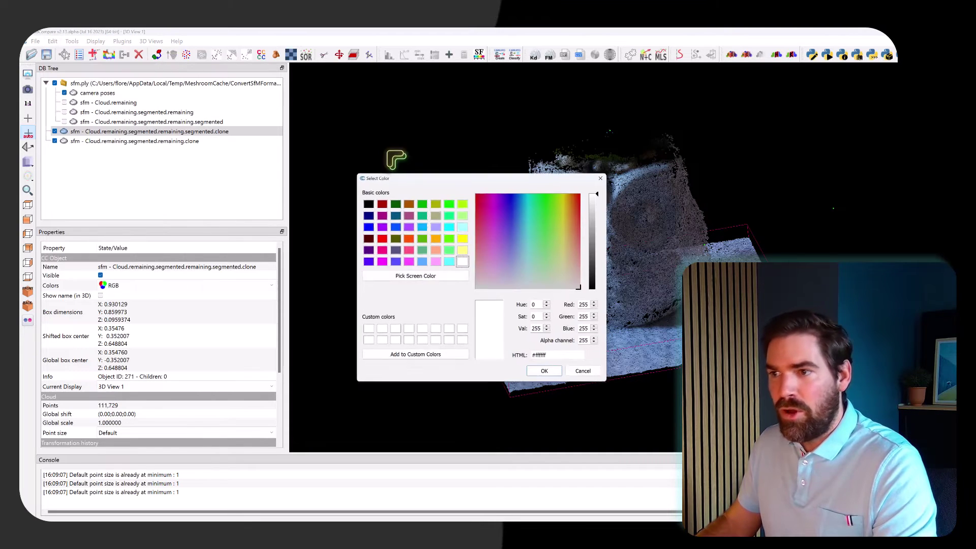
left_click(435, 227)
left_click(546, 374)
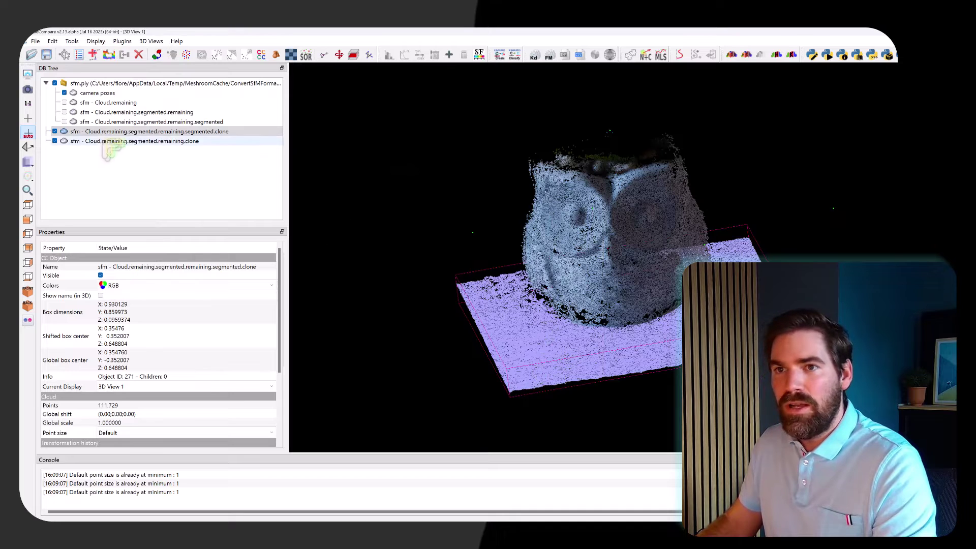
Colour the owl clone a uniform green (#55ff7f).
left_click(109, 142)
left_click(52, 42)
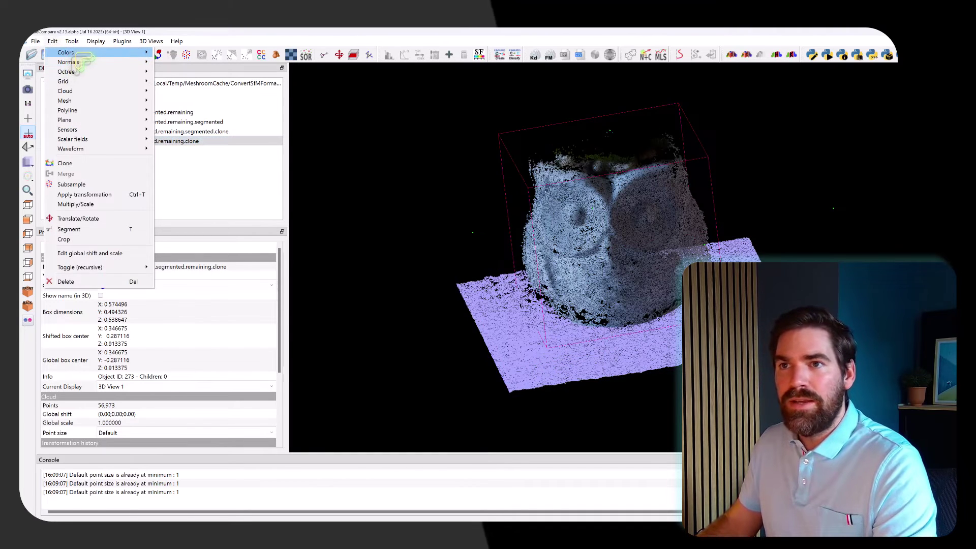
mouse_move(65, 53)
left_click(163, 53)
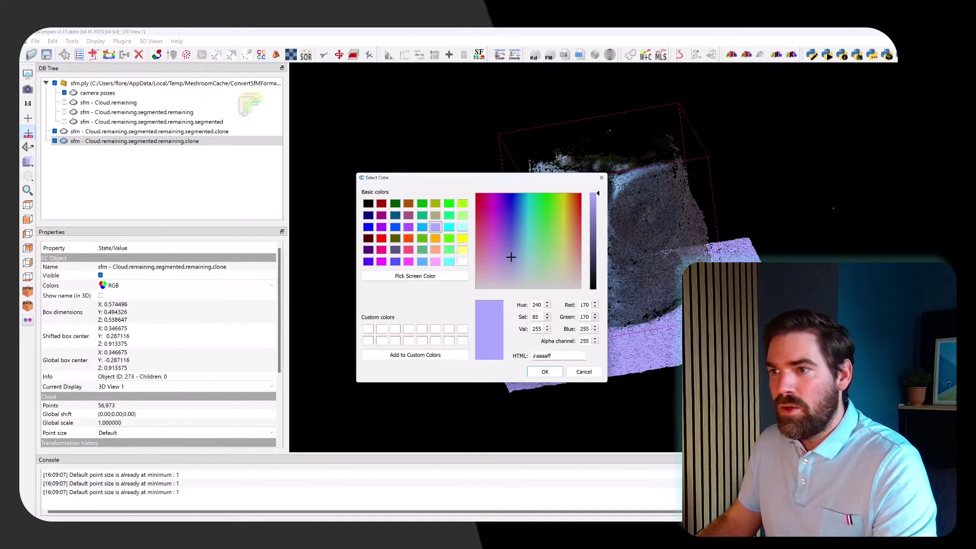
left_click(449, 250)
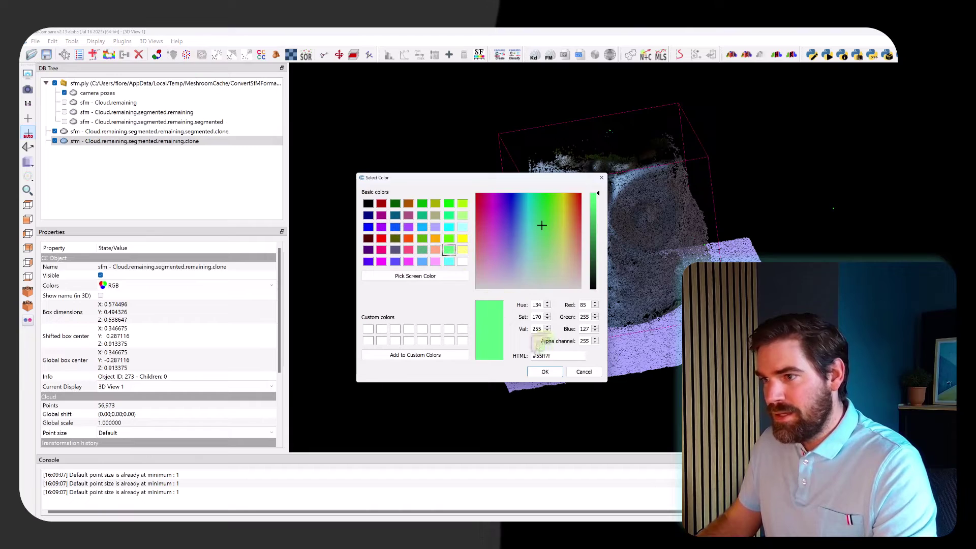
left_click(544, 373)
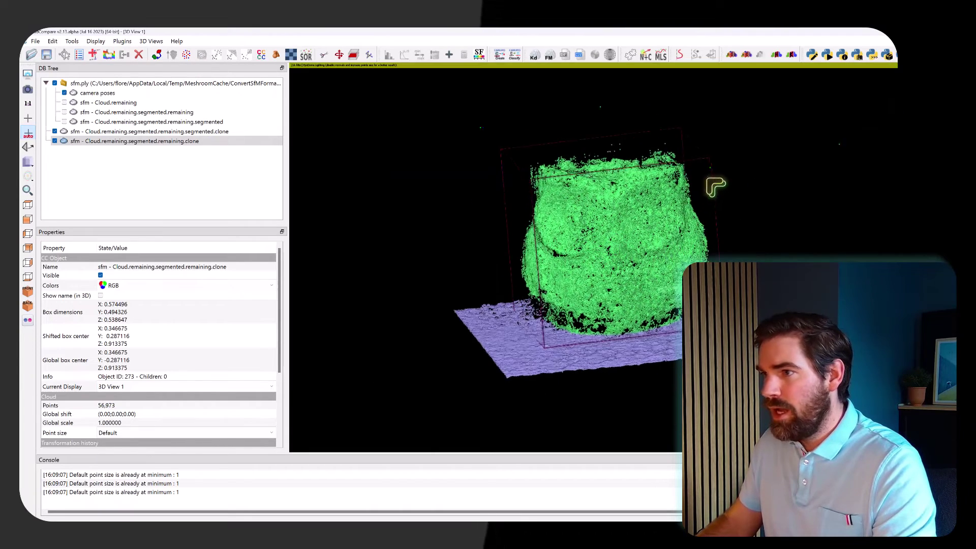
mouse_move(716, 187)
left_mouse_down()
mouse_move(712, 173)
mouse_move(462, 343)
left_mouse_up()
scroll(711, 183, "down", 4)
Orbit the owl through frontal and side-angled views, then select Viewport #1.
left_click(463, 343)
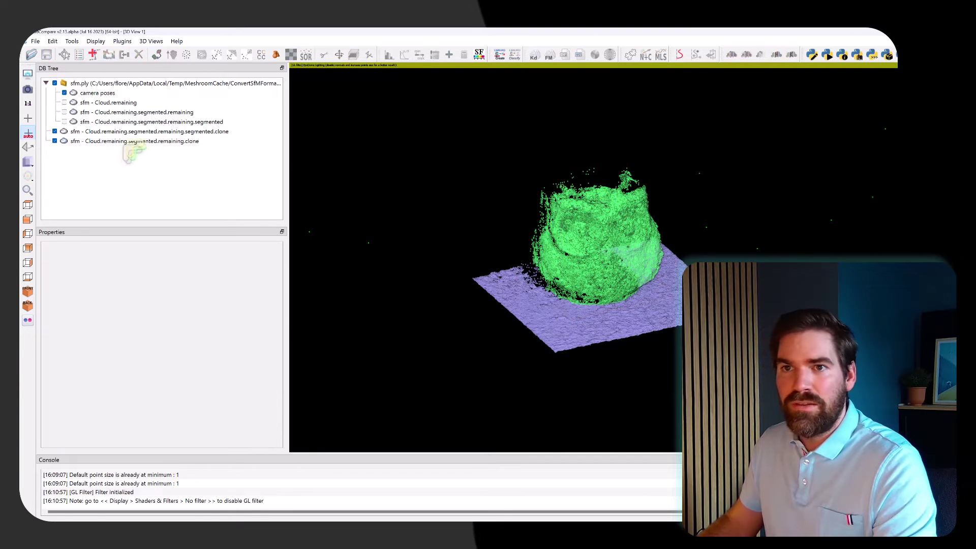
left_click_drag(600, 285, 605, 241)
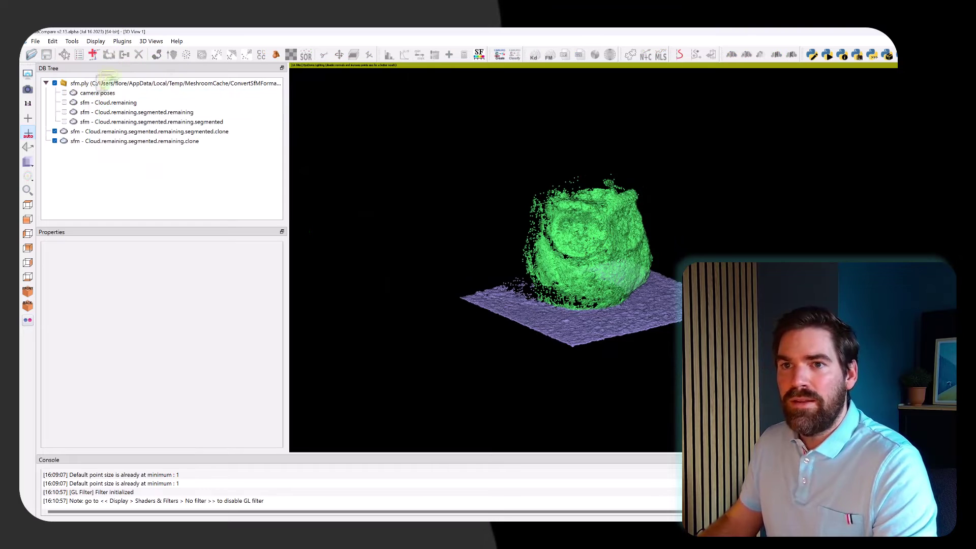
left_click_drag(455, 221, 414, 240)
left_click_drag(479, 249, 617, 175)
mouse_move(612, 209)
left_mouse_down()
mouse_move(571, 207)
mouse_move(614, 225)
left_mouse_up()
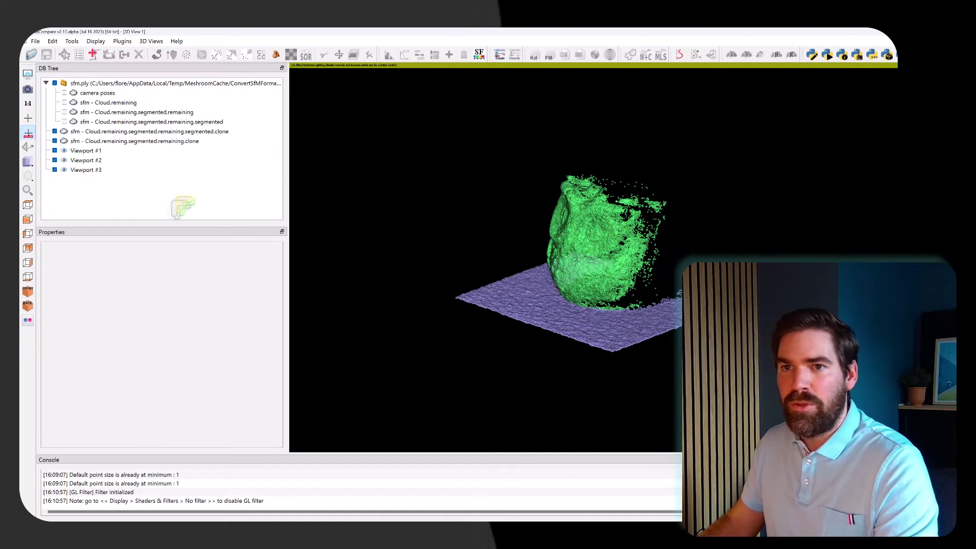
left_click(86, 151)
Animate Viewports #1–#3, preview, and render to 3D_Reconstruction_quick_dirty.avi.
left_click(86, 169, "shift")
left_click(122, 41)
left_click(133, 53)
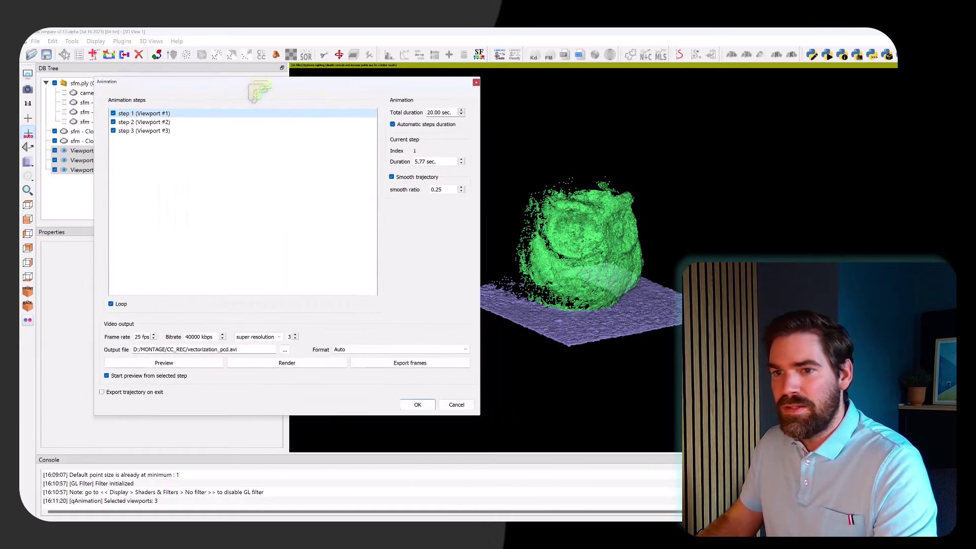
left_click_drag(256, 86, 235, 86)
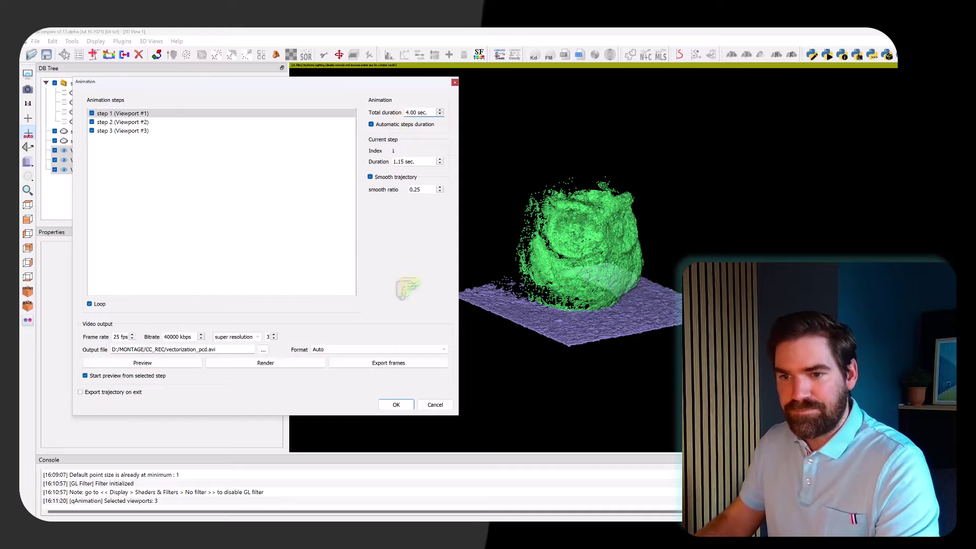
left_click(175, 364)
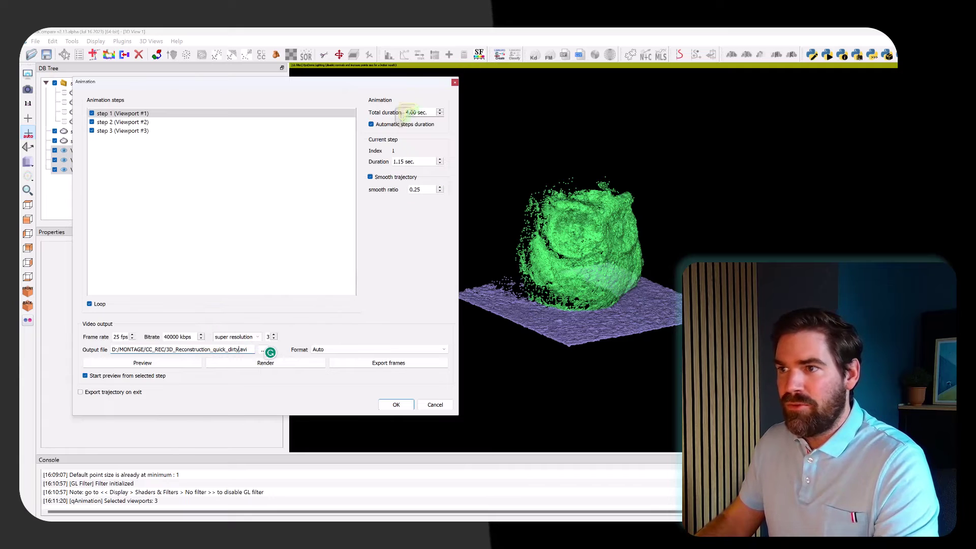
left_click(292, 364)
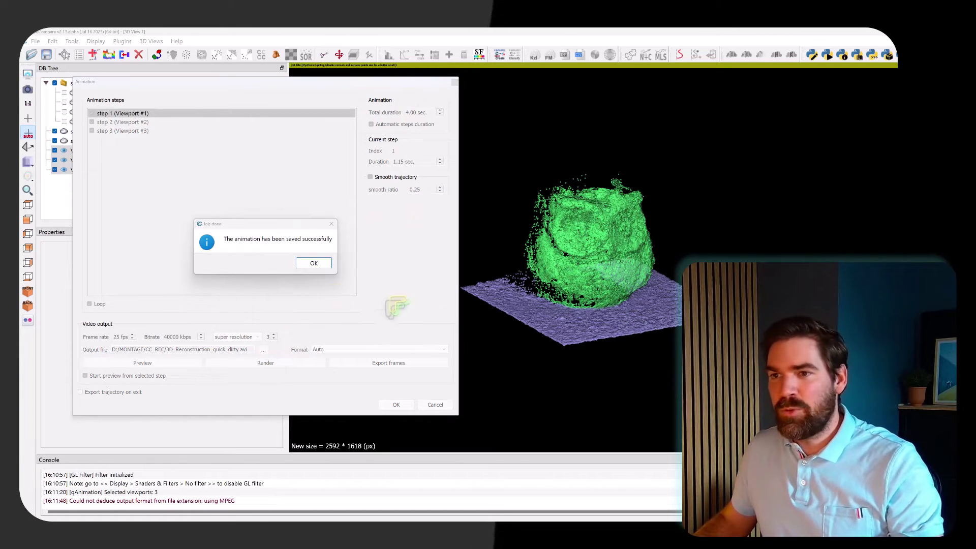
left_click(313, 263)
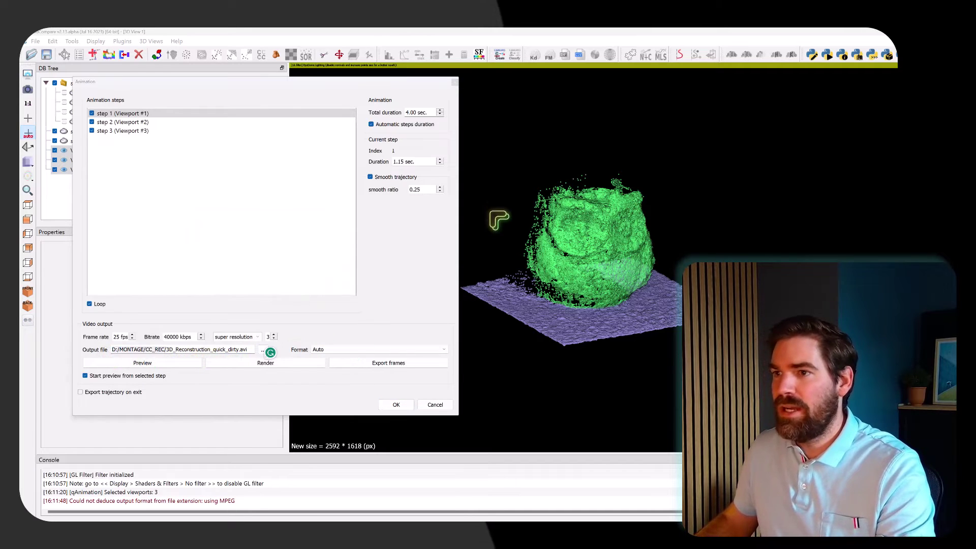
Go to D:/MONTAGE/CC_REC/ and play 3D_Reconstruction_quick_dirty.avi.
key("super+e")
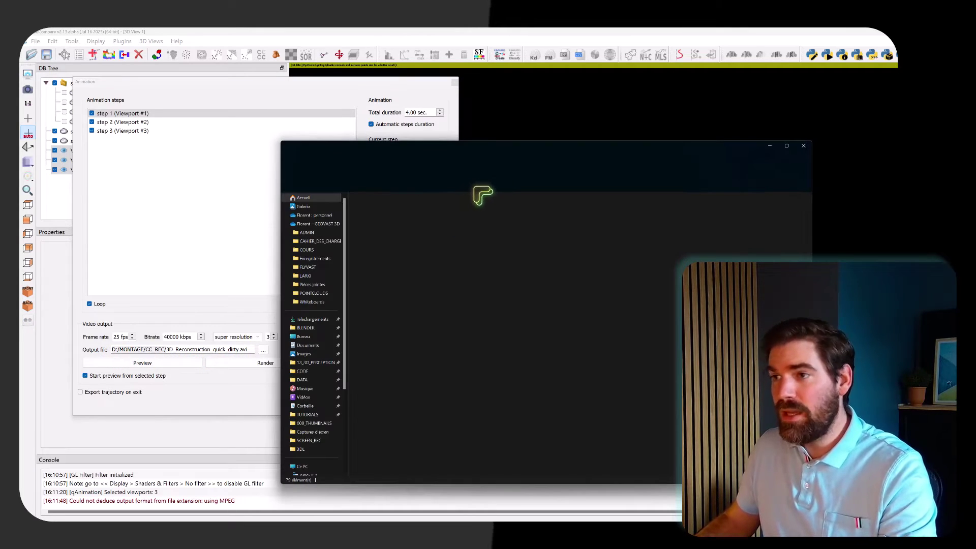
left_click(523, 165)
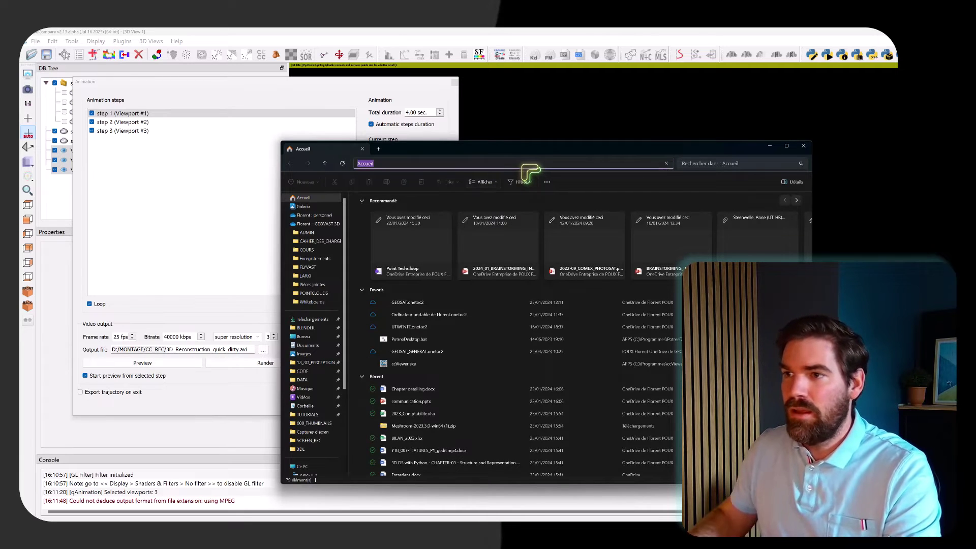
type("D:/MONTAGE/CC_REC/")
key("Return")
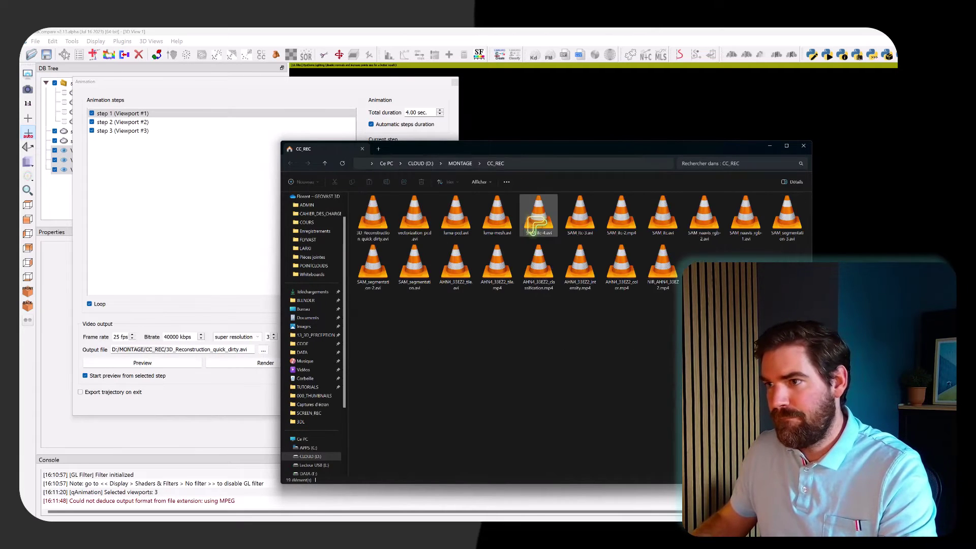
left_click(370, 224)
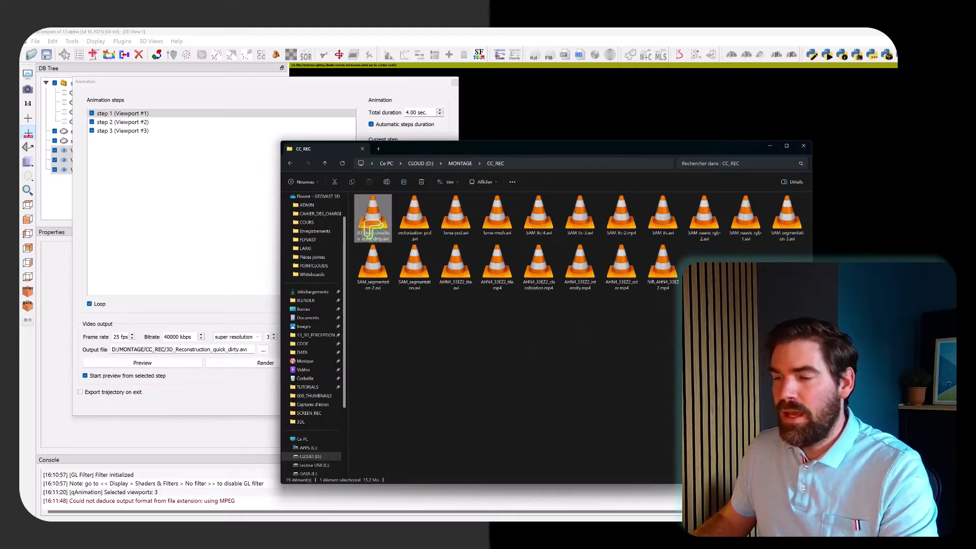
double_click(373, 224)
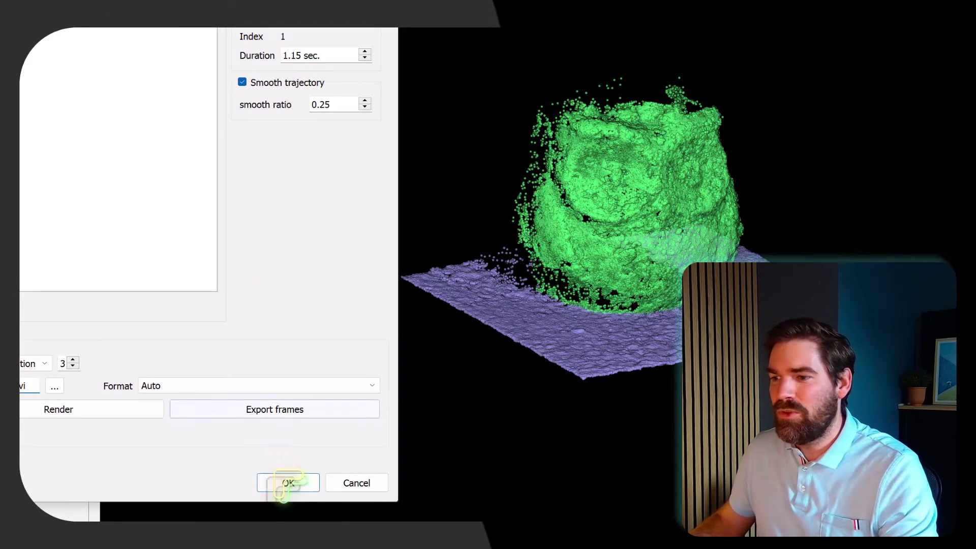
Close the Animation dialog and zoom in on the green owl over its purple ground.
left_click(356, 484)
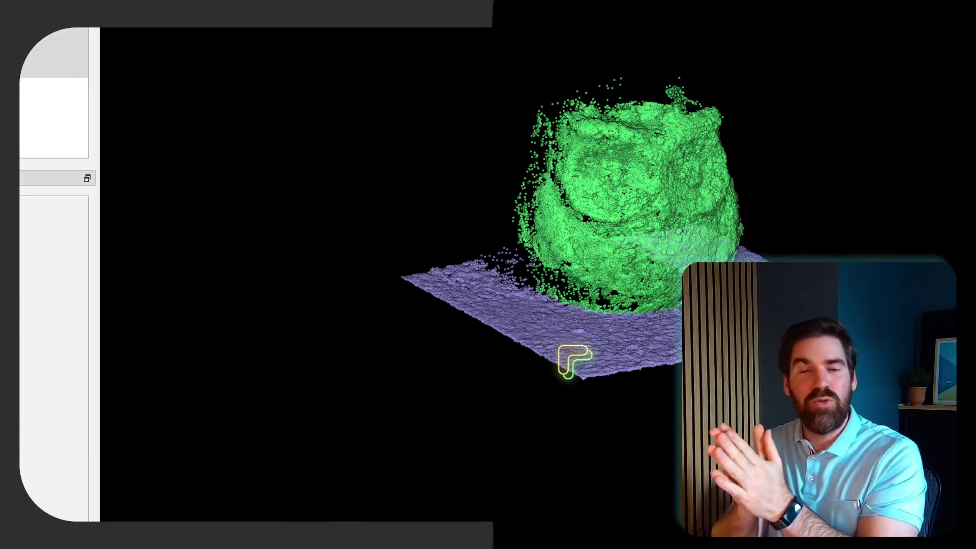
scroll(688, 255, "up", 8)
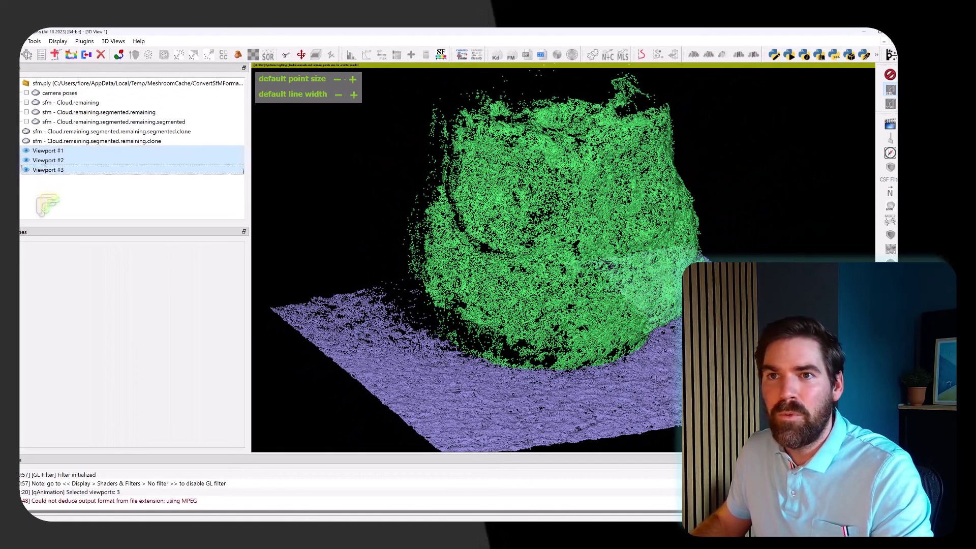
Select the owl clone and measure a 0.224408 point-to-point distance across the green owl.
left_click(44, 203)
left_click(61, 141)
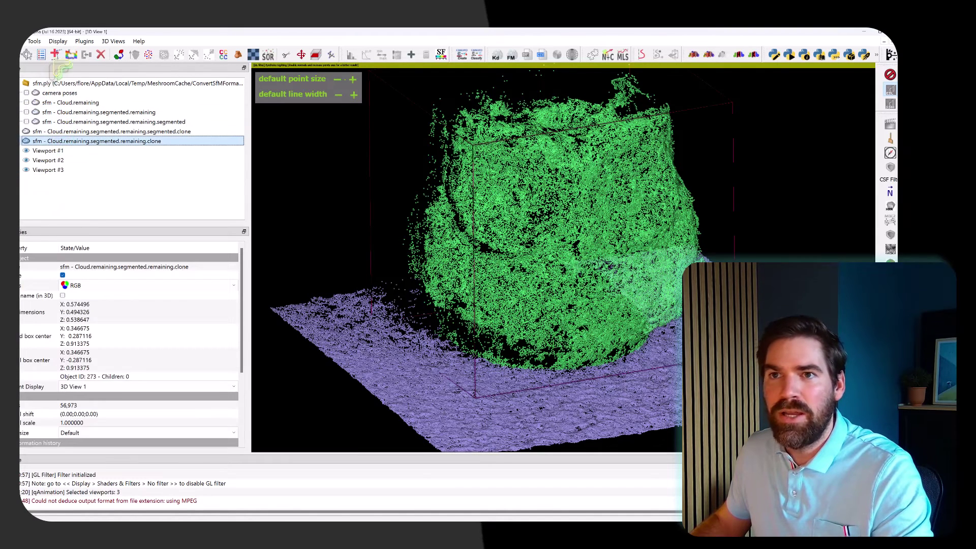
key("t")
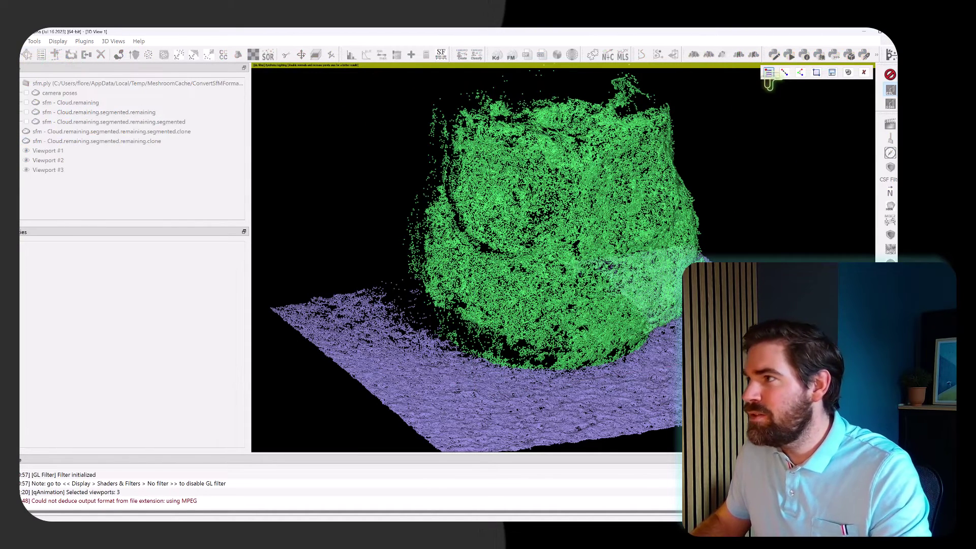
scroll(606, 189, "down", 4)
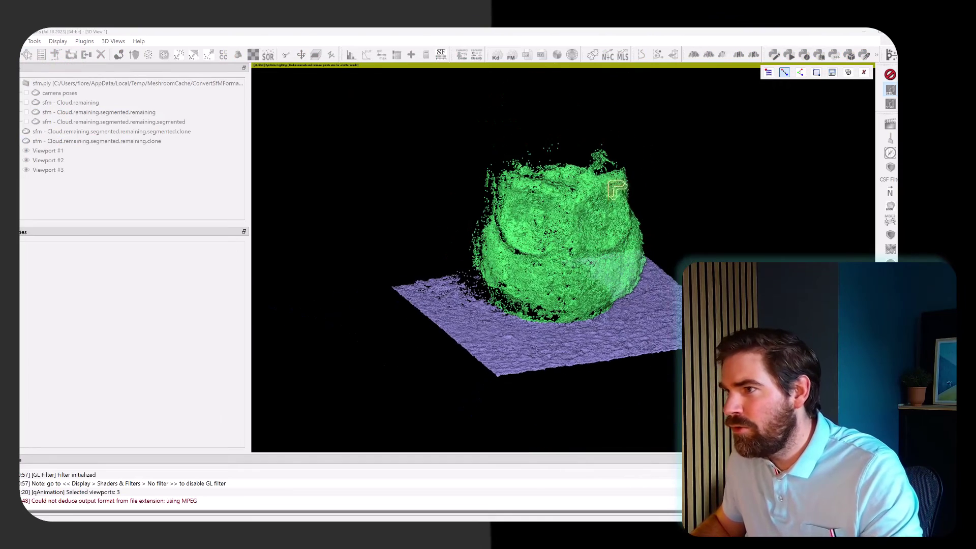
left_click(610, 215)
left_click(537, 215)
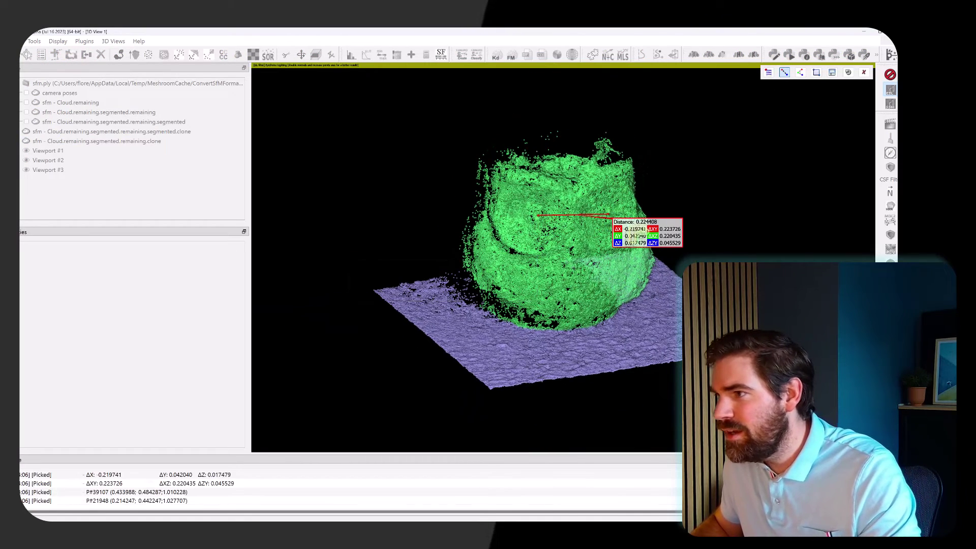